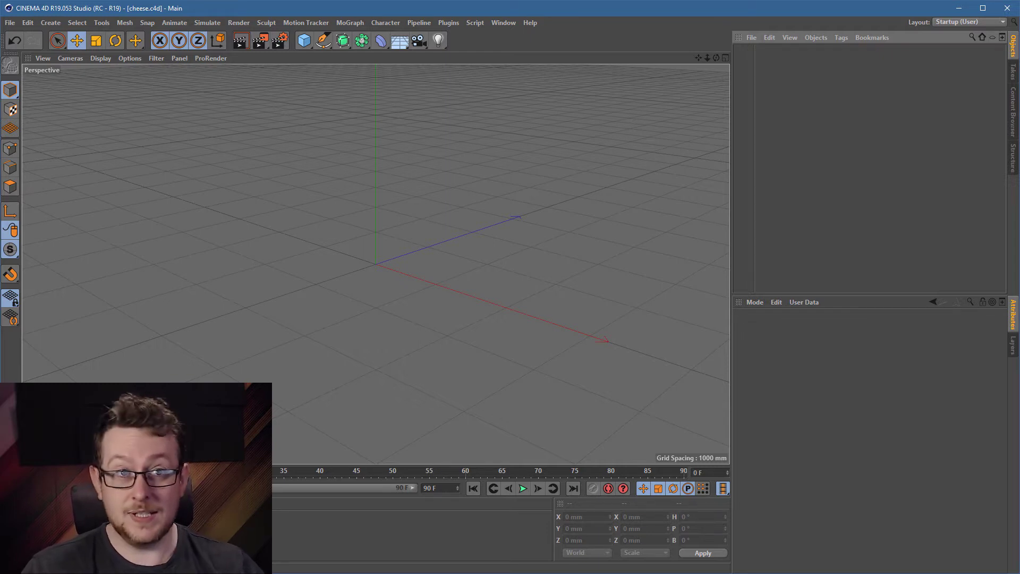
# Add a MoGraph Cloner and a Figure primitive, and make the Figure a child of the Cloner
pyautogui.click(351, 23)
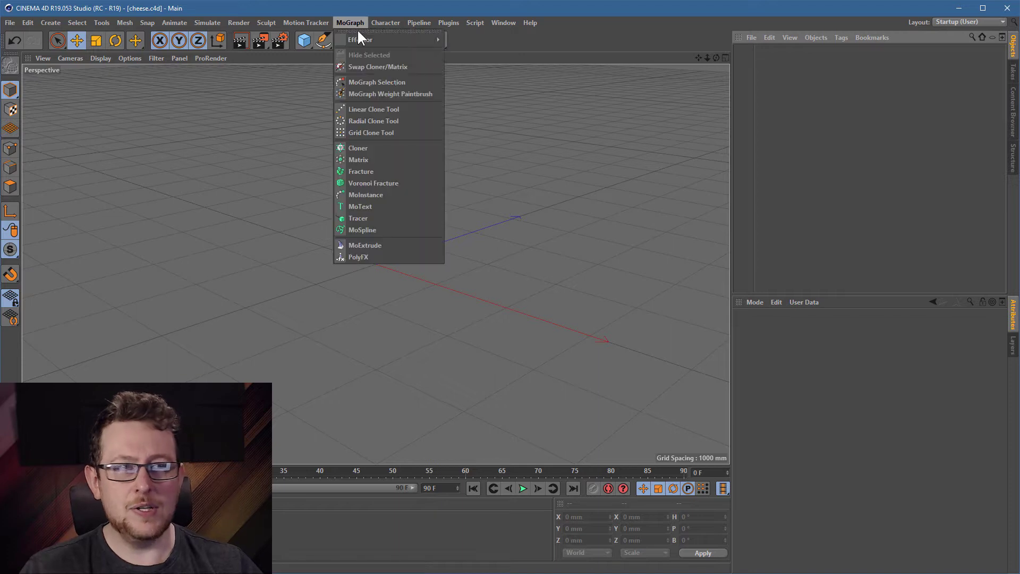
pyautogui.click(361, 148)
pyautogui.click(302, 40)
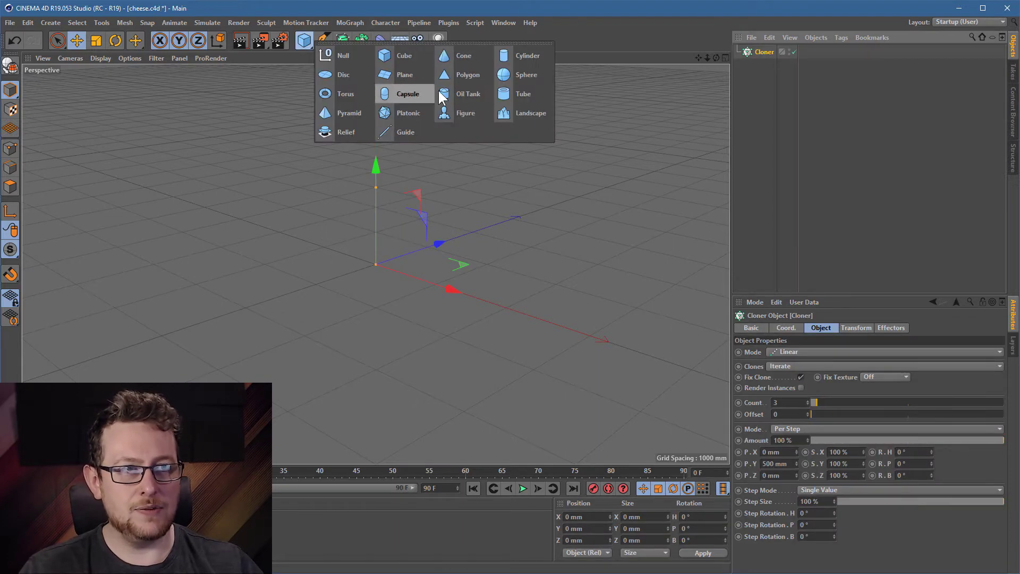
pyautogui.click(462, 112)
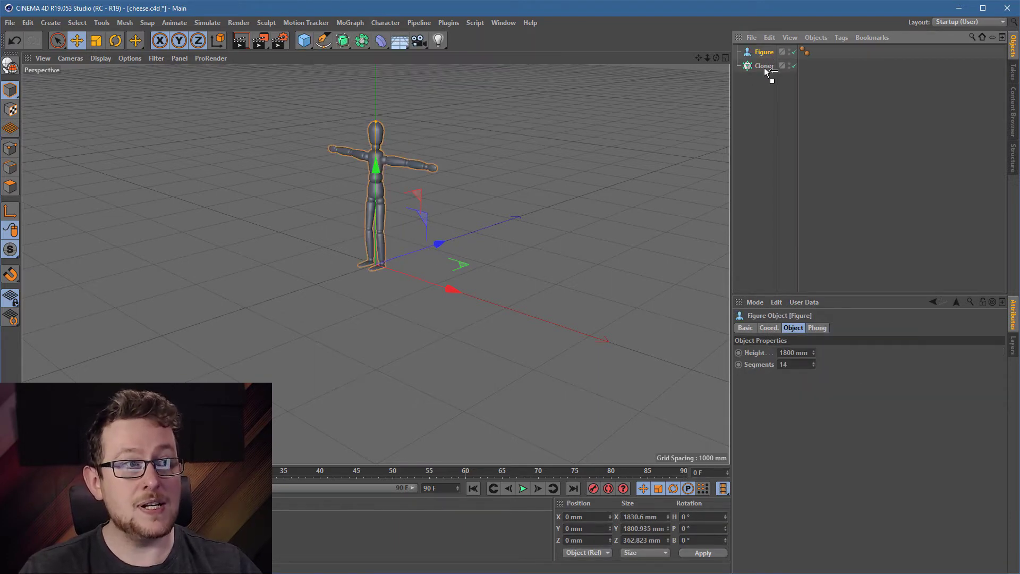
pyautogui.moveTo(763, 62); pyautogui.dragTo(765, 63)
# Set the Cloner's count to 30
pyautogui.click(763, 52)
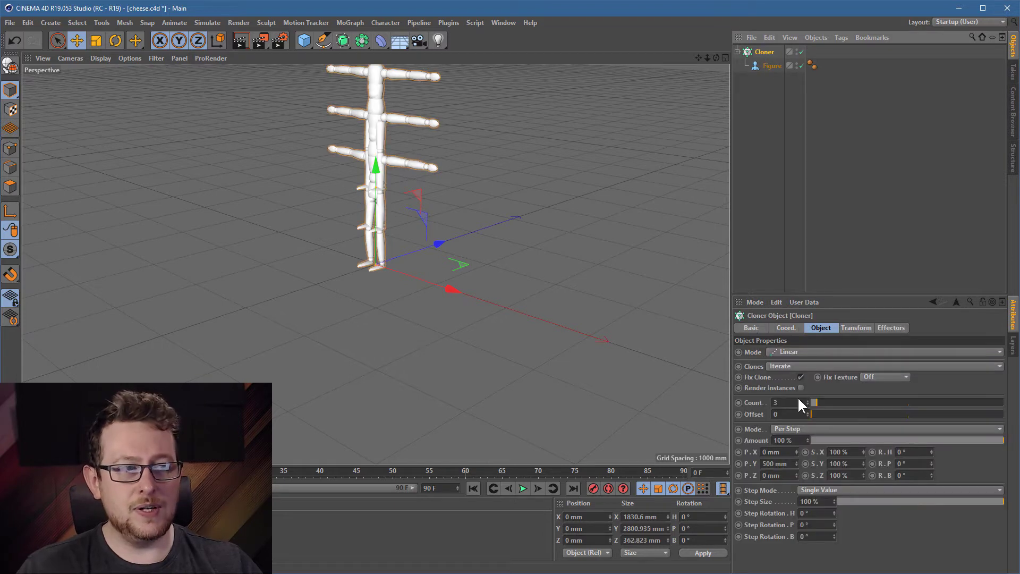
pyautogui.click(796, 403)
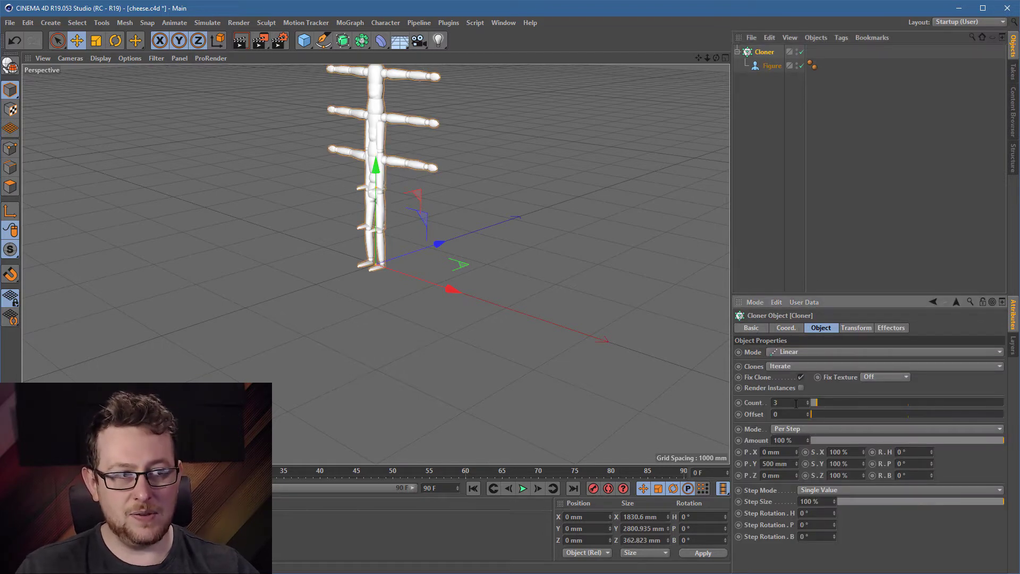
pyautogui.write('300')
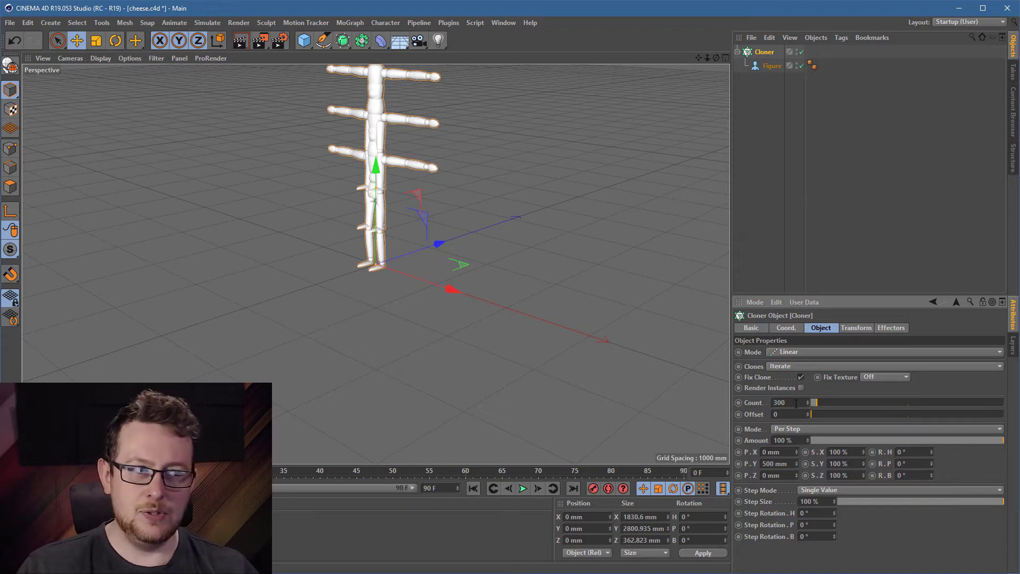
pyautogui.write('000')
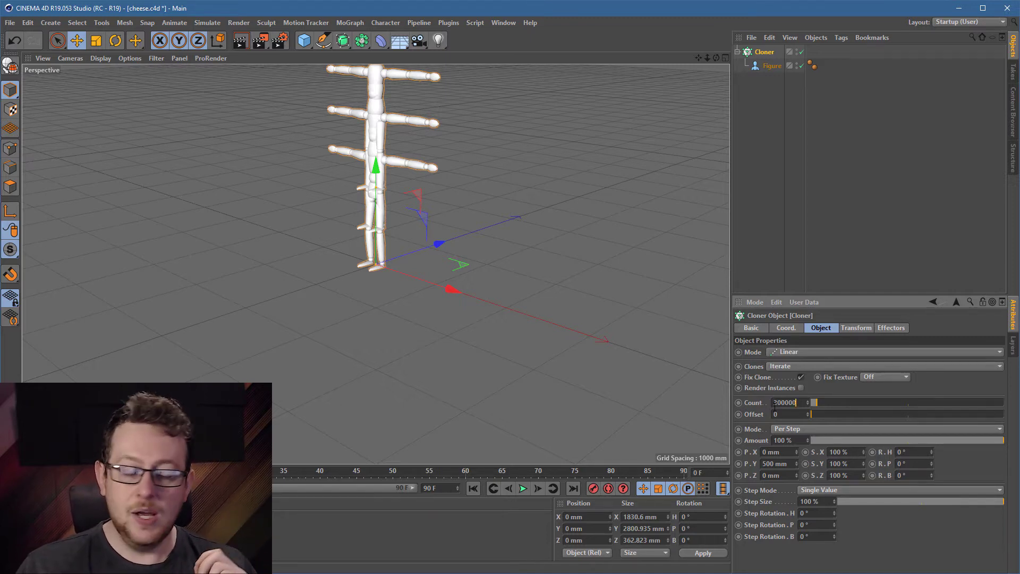
pyautogui.press('Return')
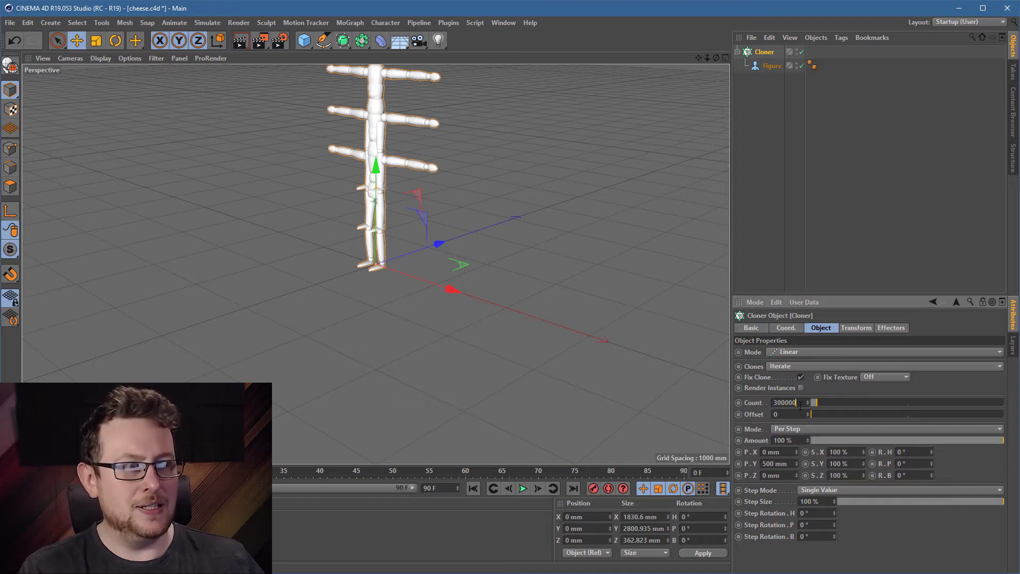
pyautogui.press('BackSpace')
pyautogui.press('BackSpace')
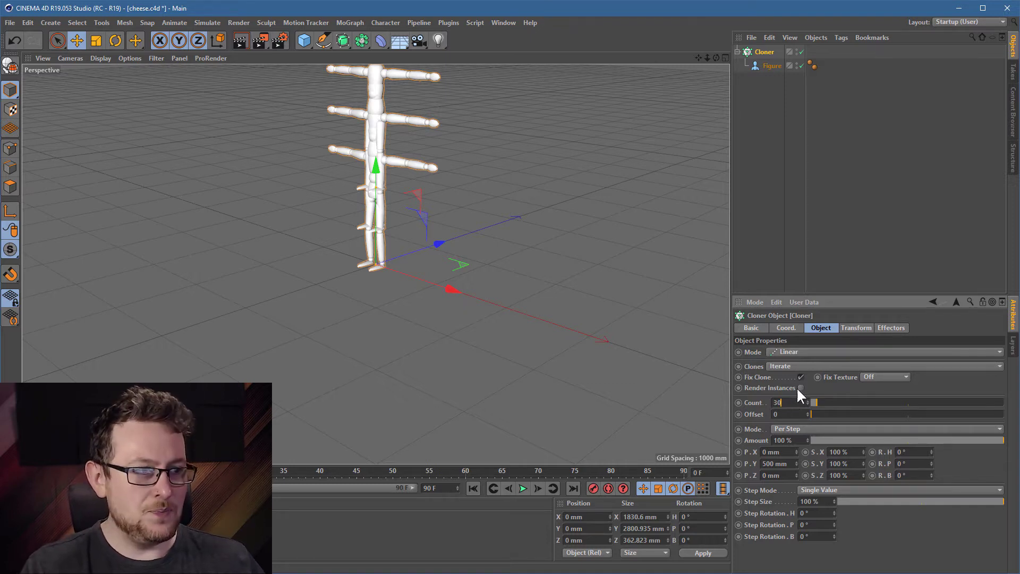
pyautogui.press('BackSpace')
pyautogui.press('Return')
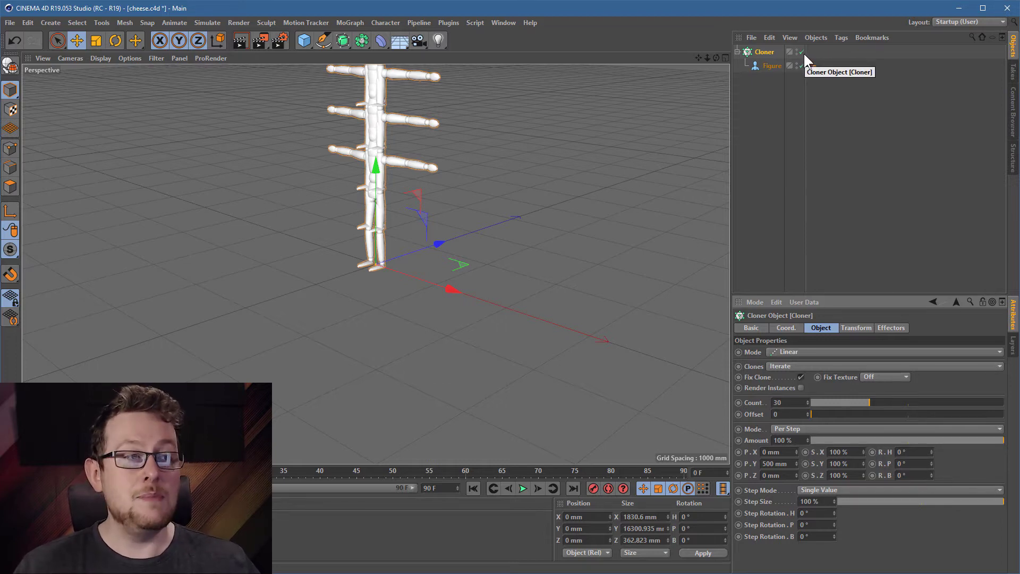
# Disable the Cloner in the object list and deselect all objects
pyautogui.click(802, 52)
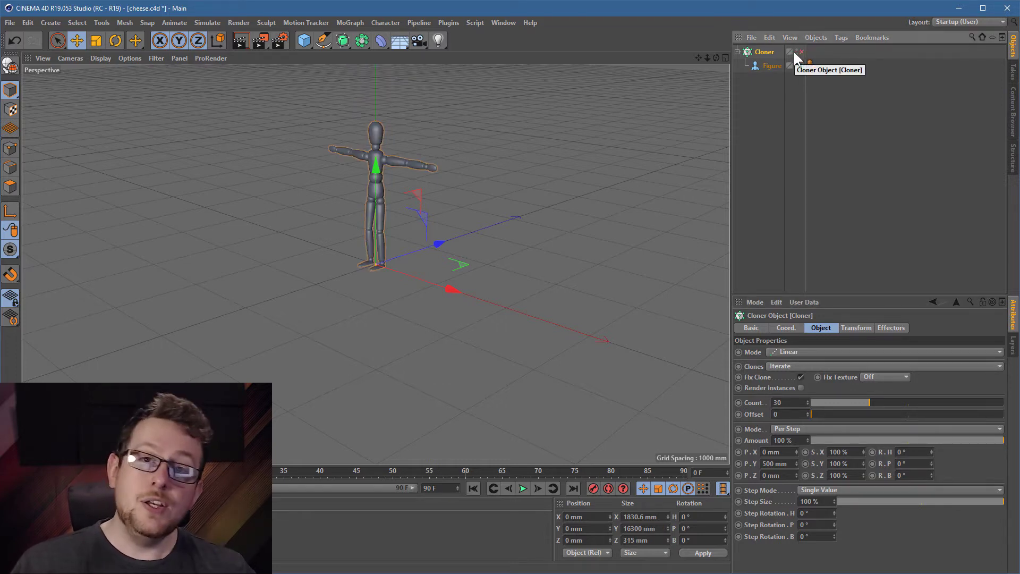
pyautogui.click(782, 399)
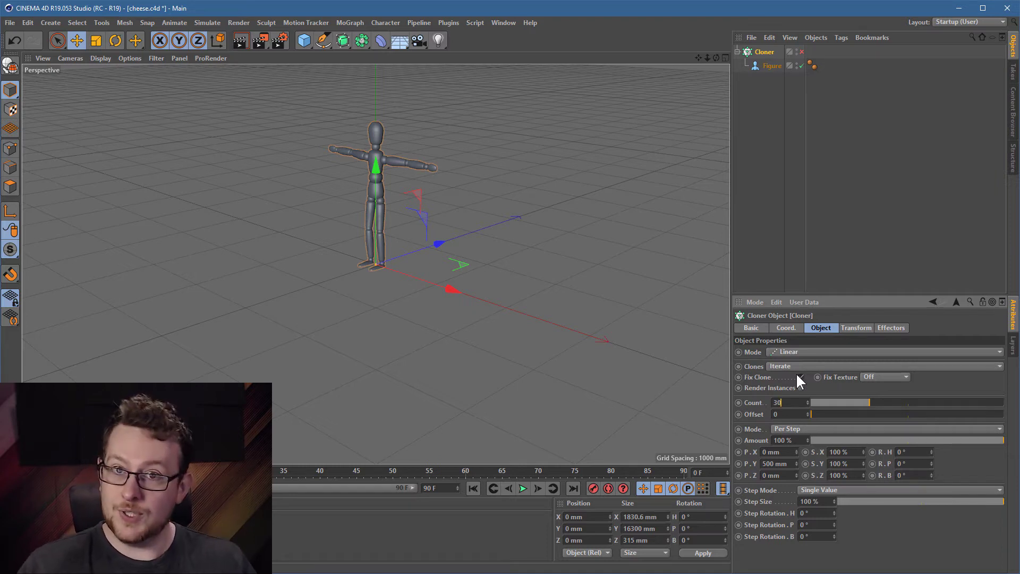
pyautogui.click(407, 269)
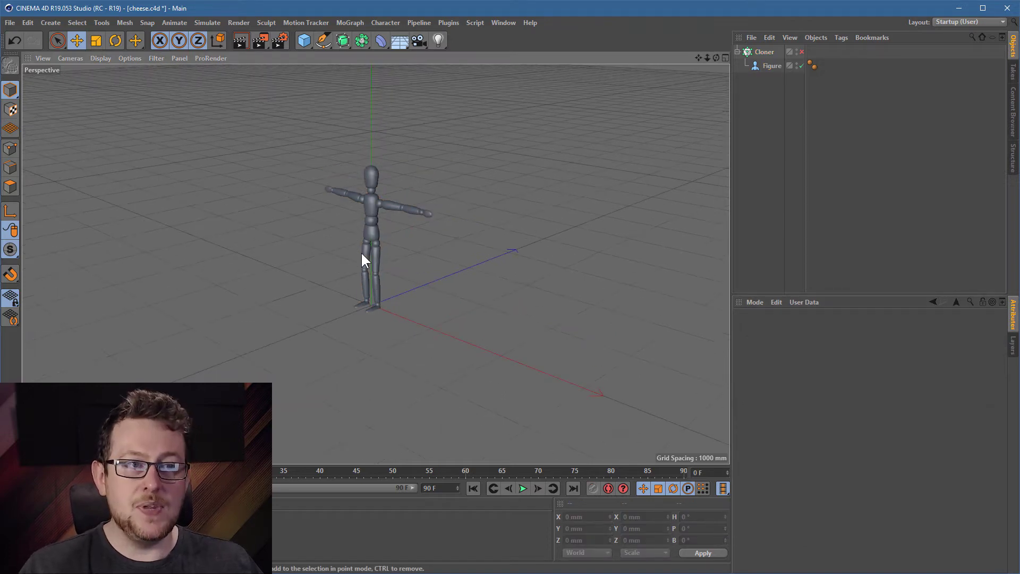
pyautogui.scroll(6, 372, 260)
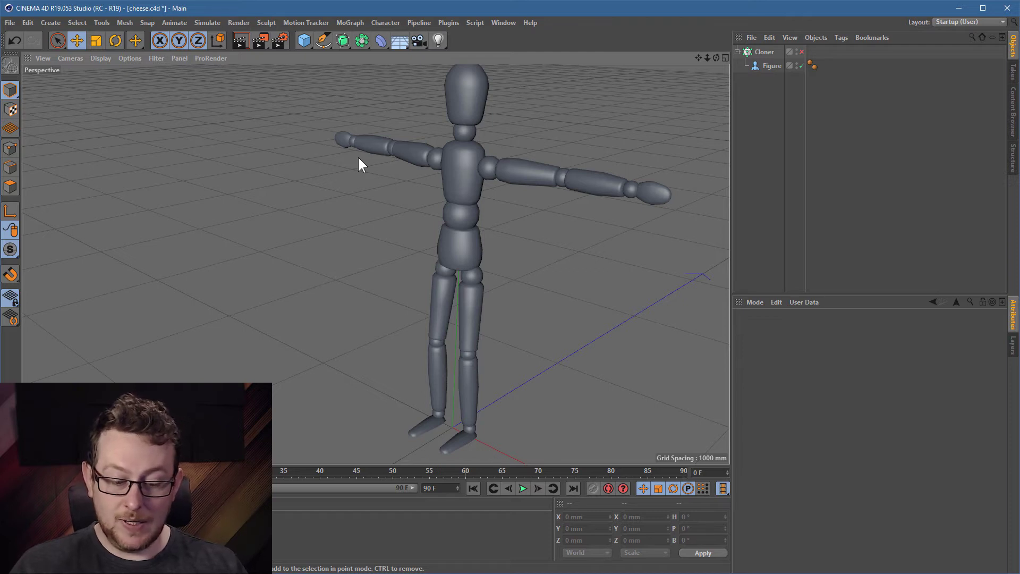
# Force quit CINEMA 4D, confirming the loss of data, and decline to send the bug report after relaunching
pyautogui.hotkey('ctrl', 'alt', 'shift', 'Delete')
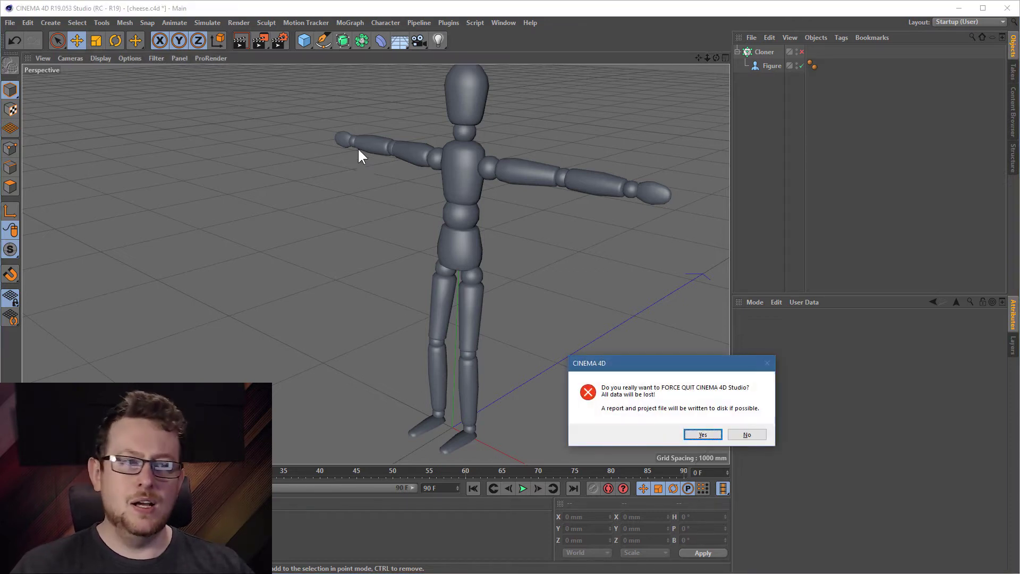
pyautogui.moveTo(687, 361); pyautogui.dragTo(556, 246)
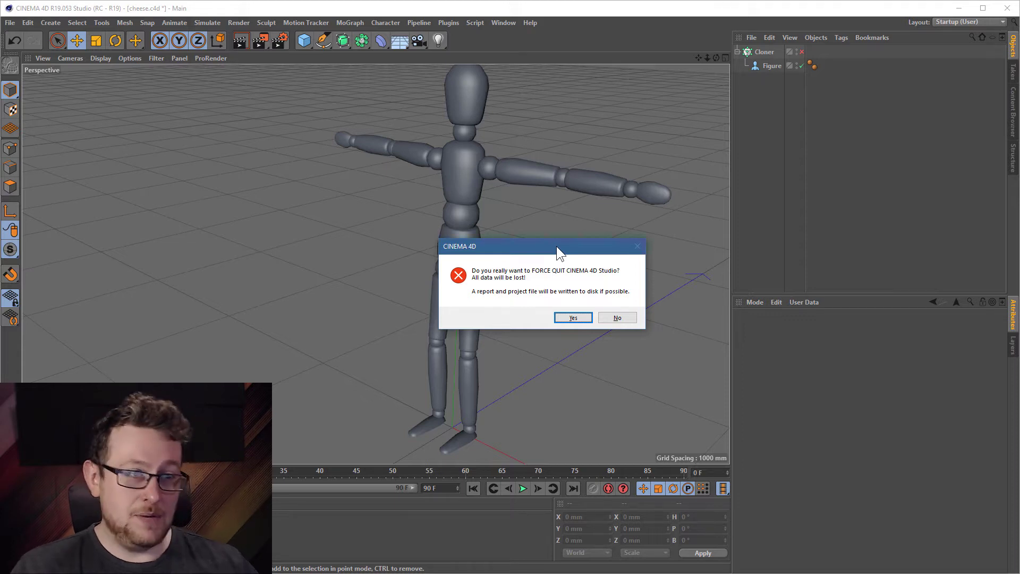
pyautogui.click(574, 319)
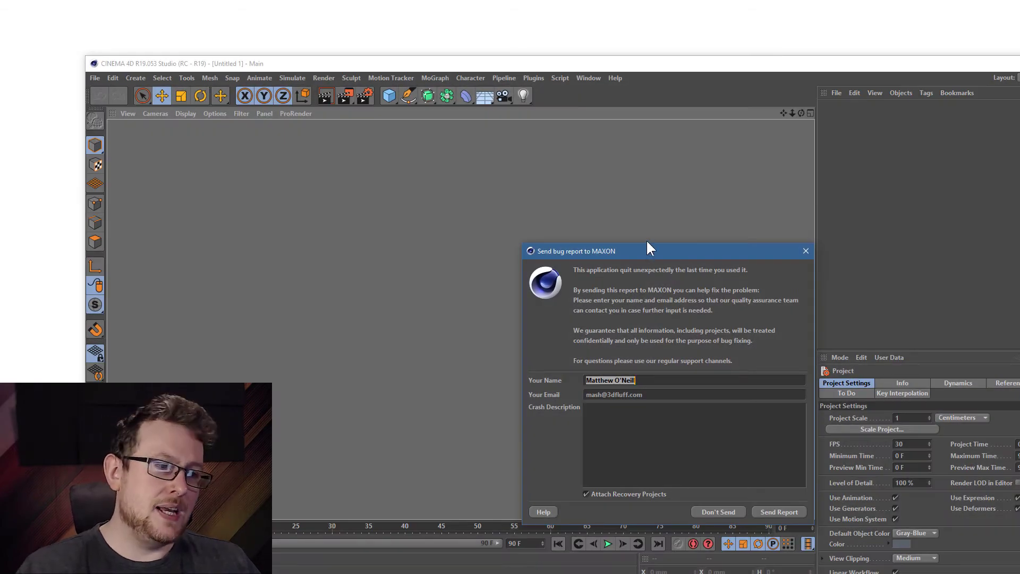
pyautogui.moveTo(645, 253); pyautogui.dragTo(542, 213)
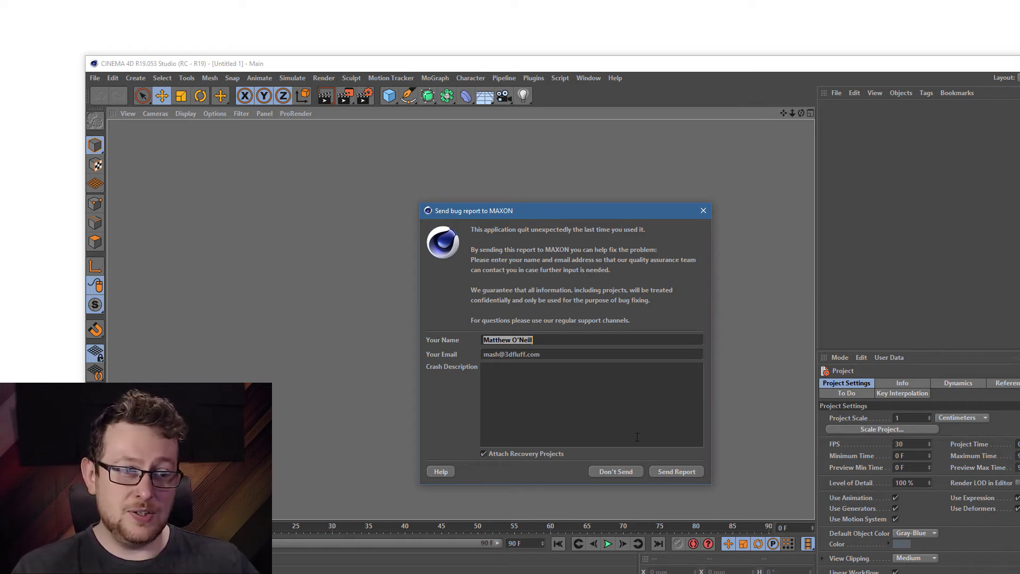
pyautogui.click(618, 474)
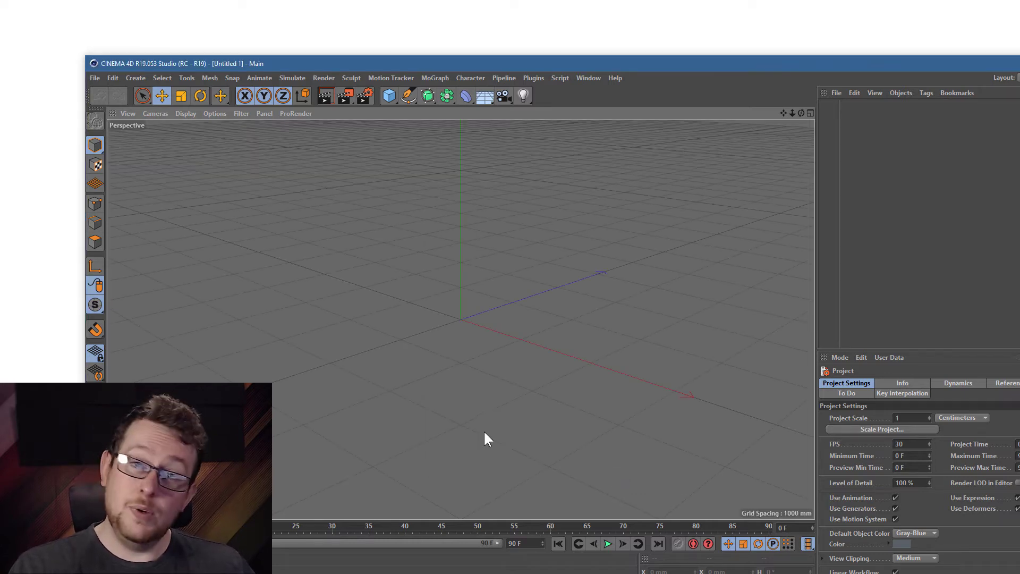
# Open the program's preferences folder in File Explorer from the Preferences, and enlarge the folder window to show all its columns
pyautogui.click(111, 77)
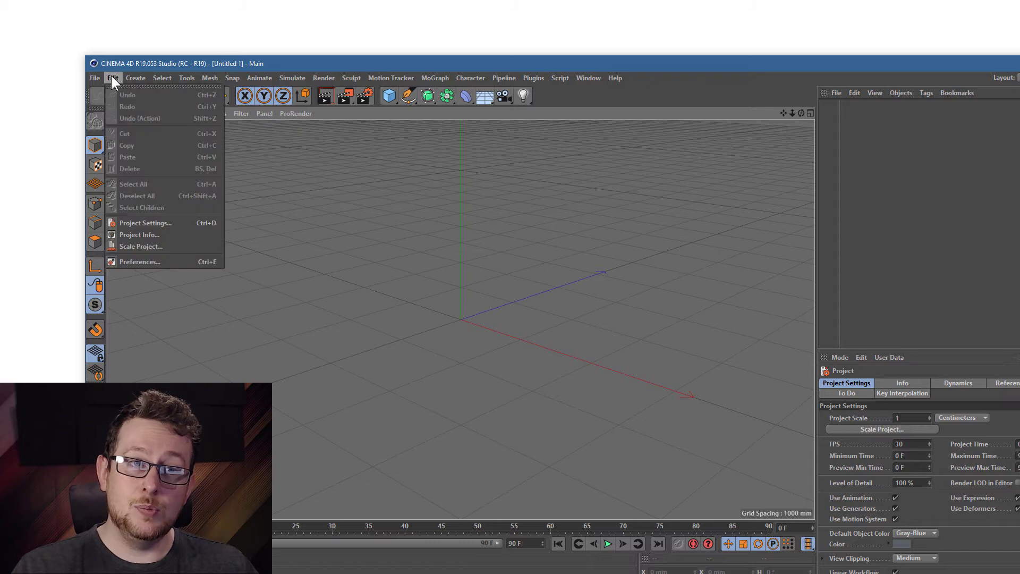
pyautogui.click(189, 263)
pyautogui.moveTo(184, 139); pyautogui.dragTo(461, 135)
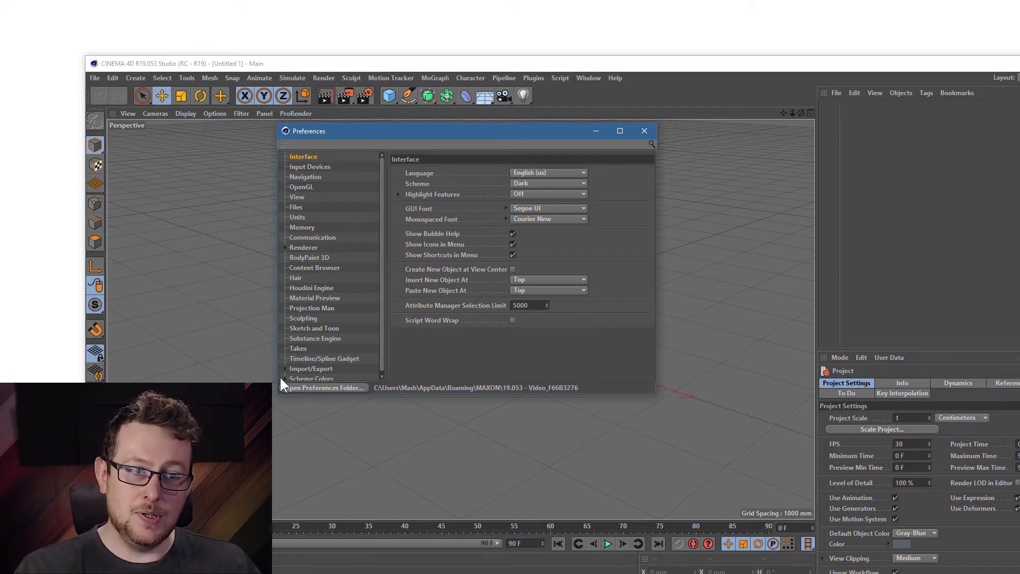
pyautogui.click(335, 387)
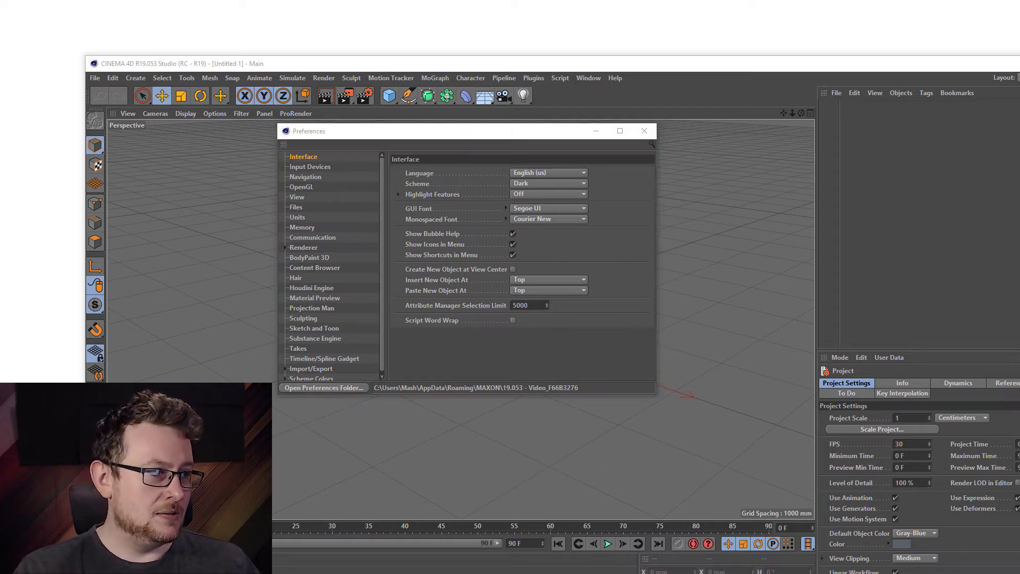
pyautogui.moveTo(375, 146); pyautogui.dragTo(345, 146)
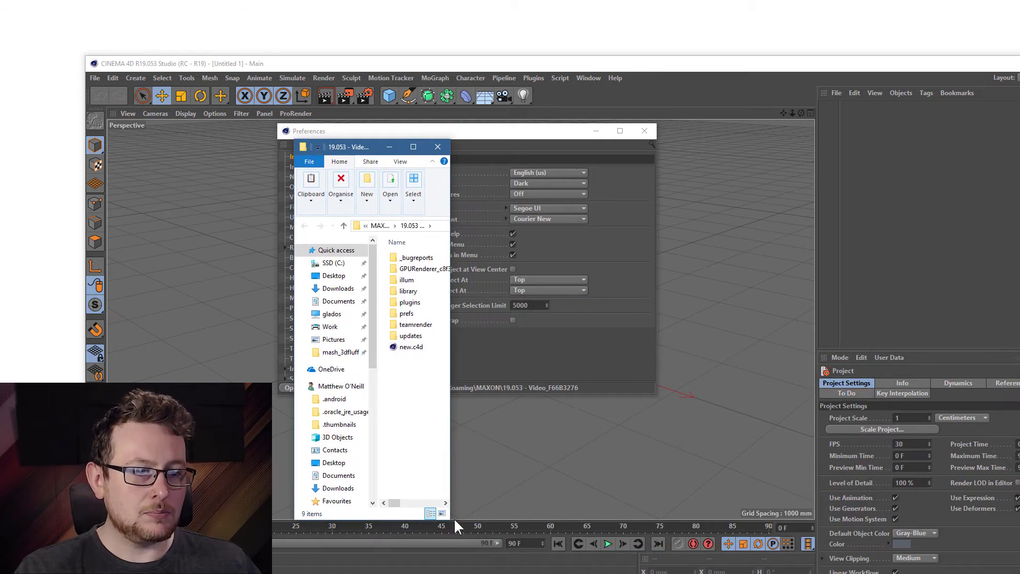
pyautogui.moveTo(449, 519); pyautogui.dragTo(774, 478)
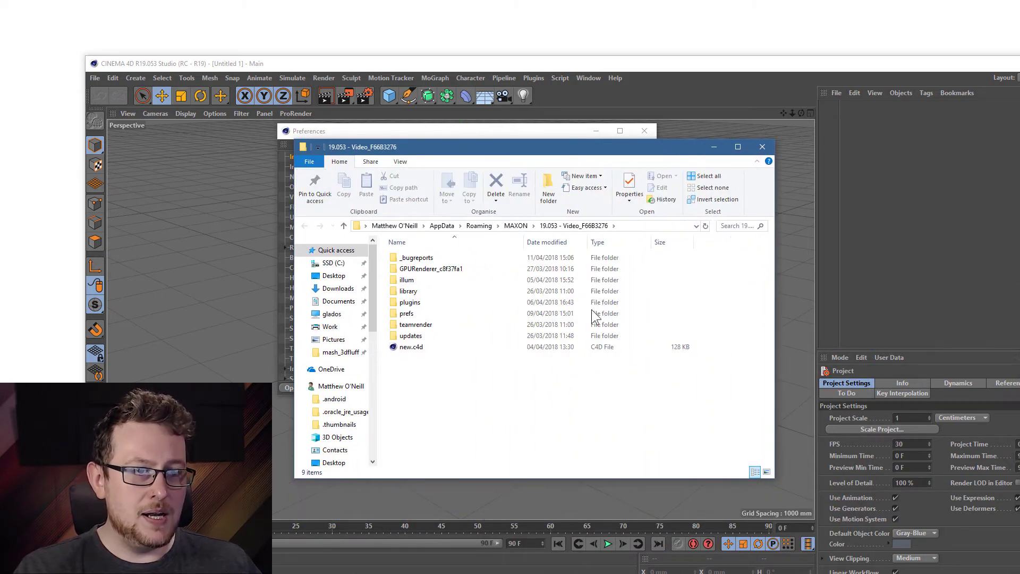
# Load _recovery_scene_1_cheese.c4d from the _bugreports folder into CINEMA 4D
pyautogui.doubleClick(444, 260)
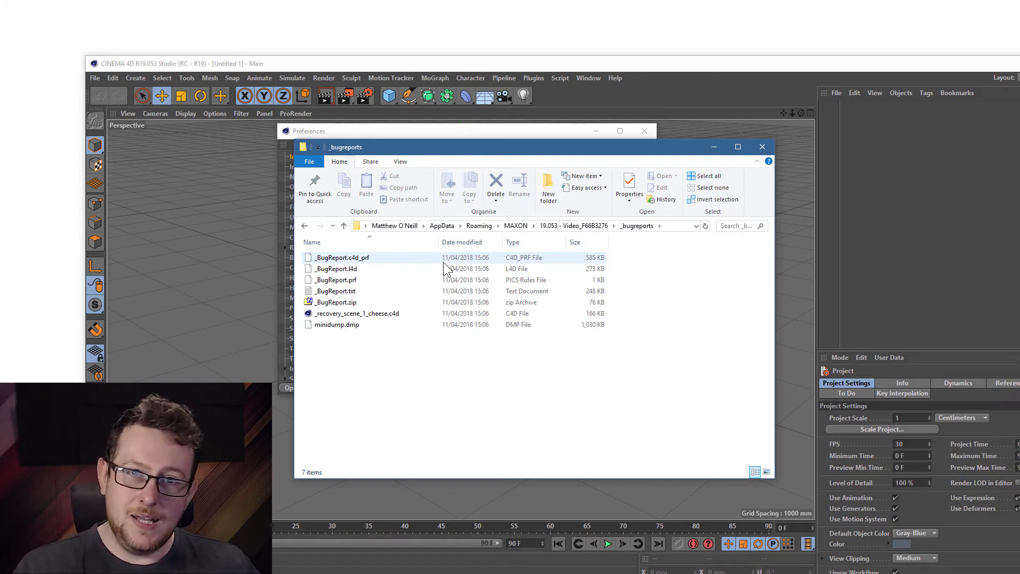
pyautogui.click(400, 314)
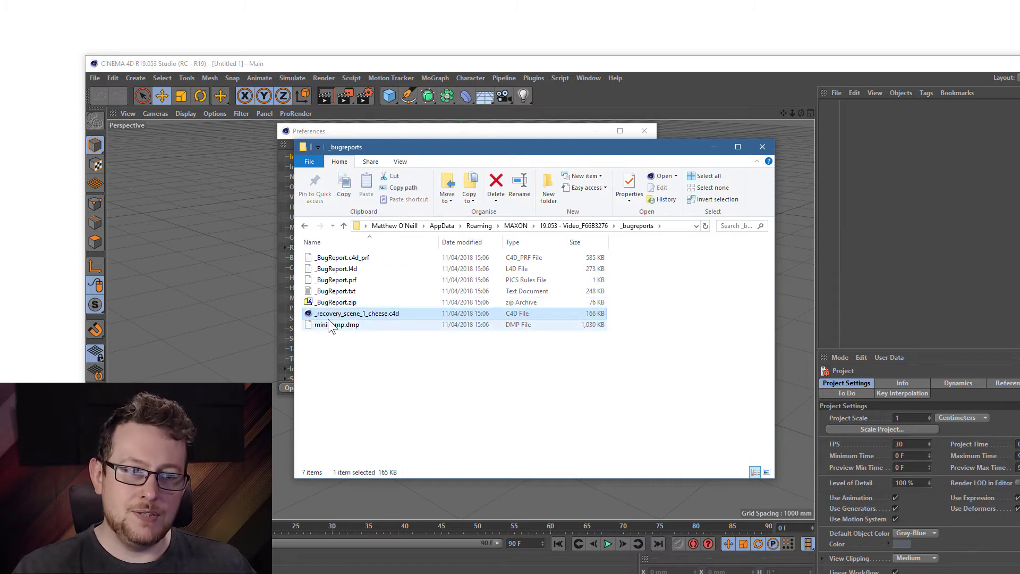
pyautogui.moveTo(424, 155); pyautogui.dragTo(584, 217)
pyautogui.moveTo(502, 130); pyautogui.dragTo(913, 143)
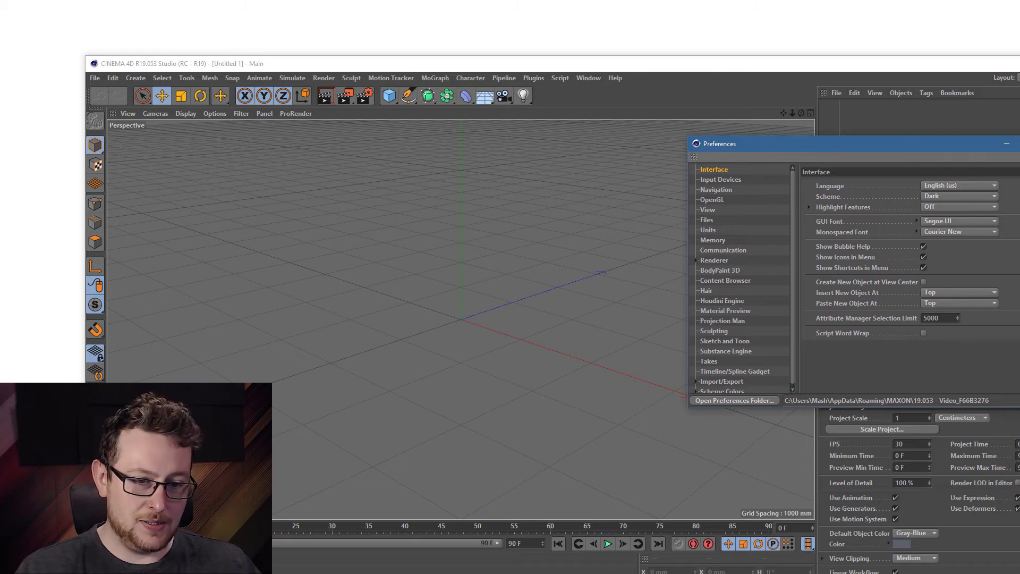
pyautogui.hotkey('alt', 'Tab')
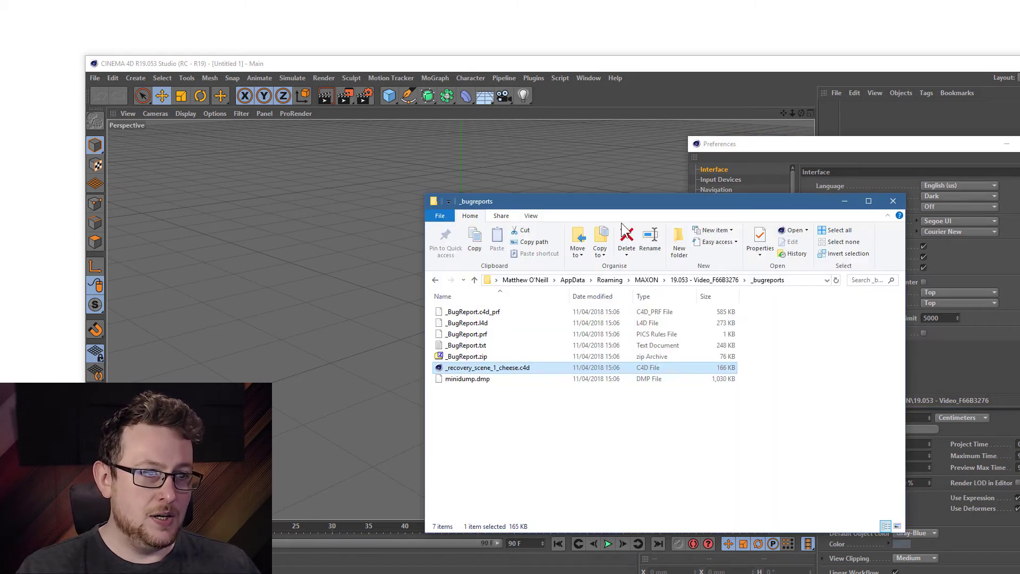
pyautogui.moveTo(600, 199); pyautogui.dragTo(639, 176)
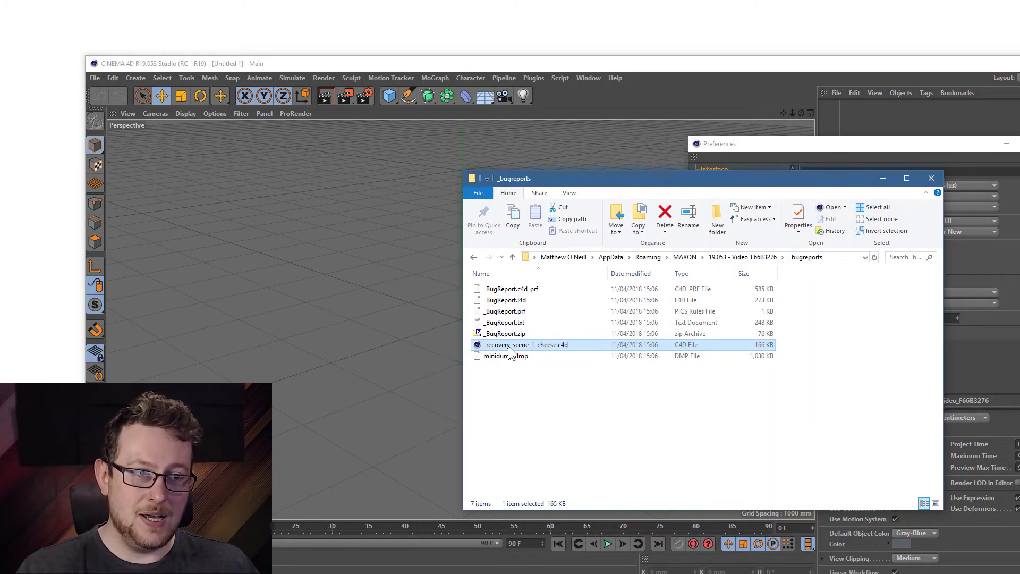
pyautogui.moveTo(511, 346); pyautogui.dragTo(335, 288)
pyautogui.moveTo(624, 183); pyautogui.dragTo(825, 210)
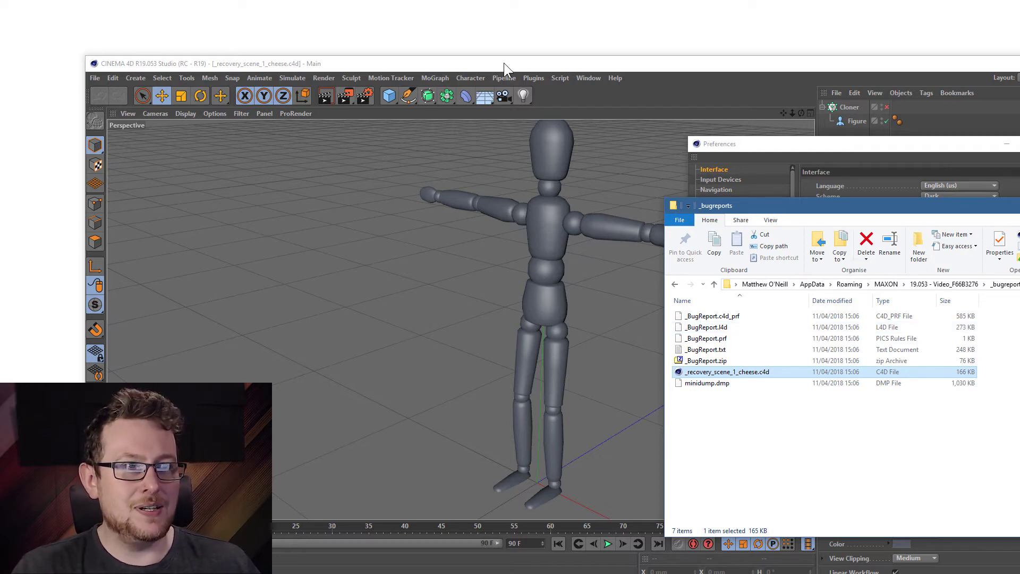
pyautogui.moveTo(505, 62); pyautogui.dragTo(419, 8)
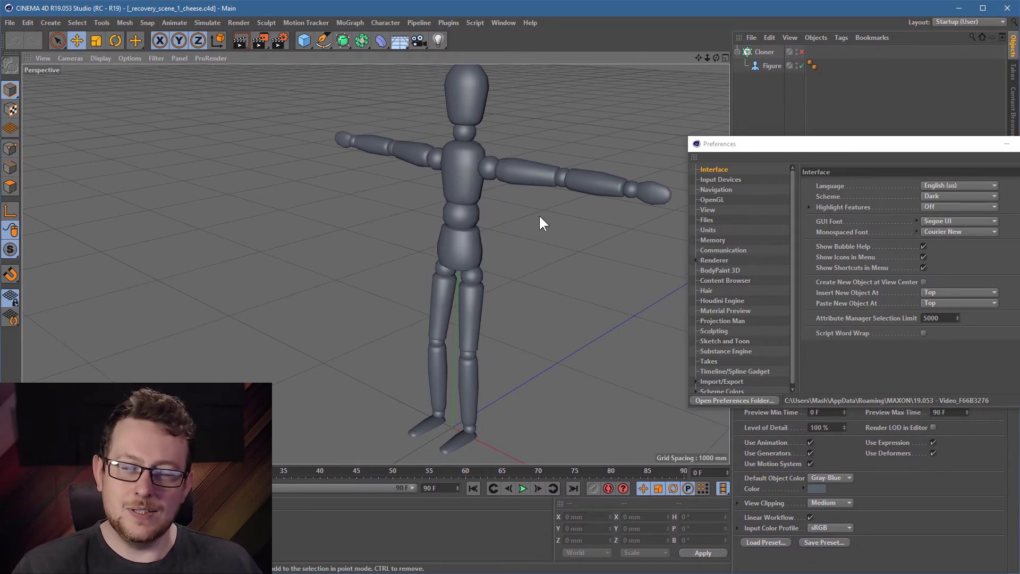
pyautogui.moveTo(845, 145); pyautogui.dragTo(467, 146)
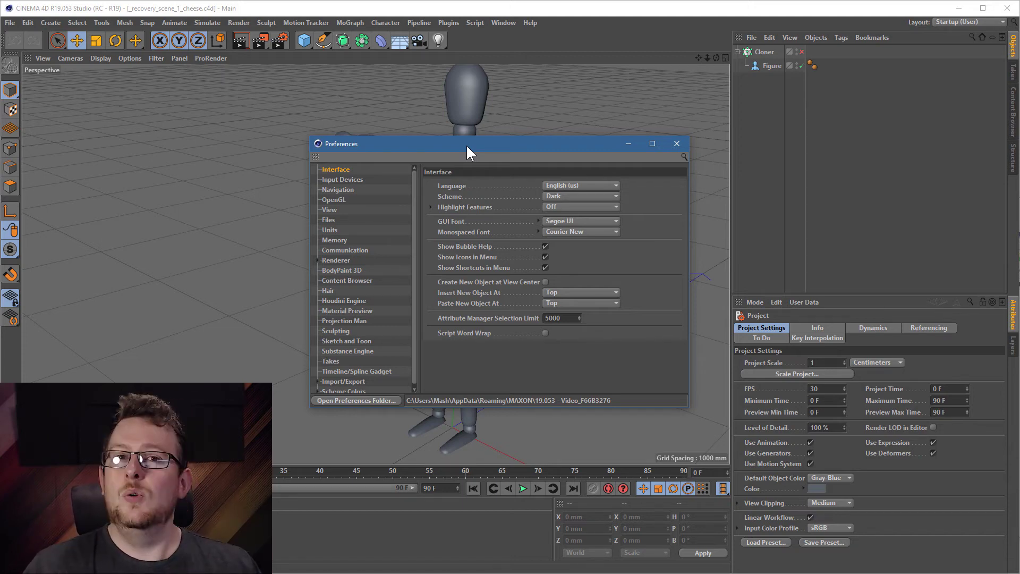
# Save the recovered scene as guy 1.c4d on the Desktop
pyautogui.click(8, 23)
pyautogui.click(47, 129)
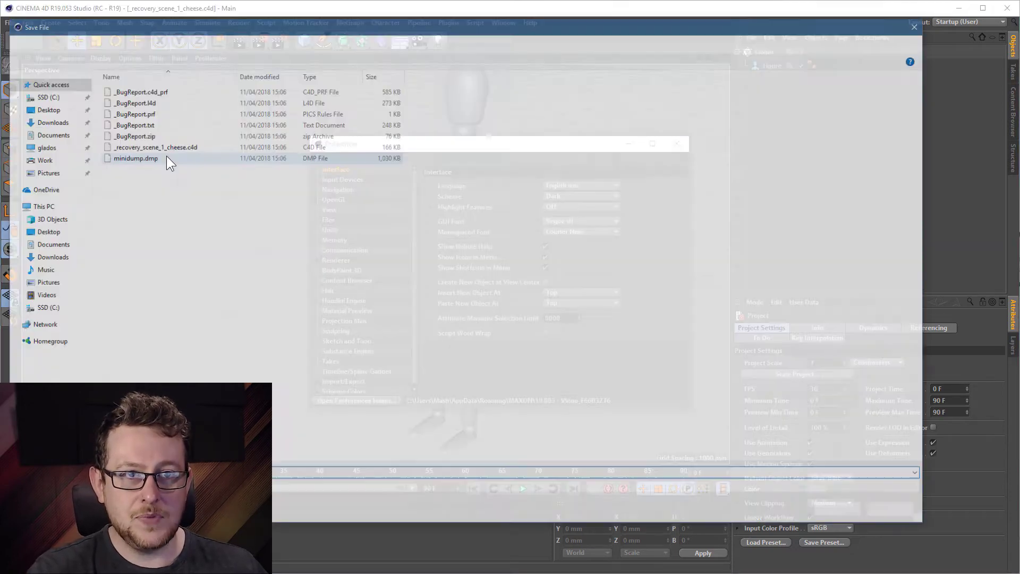
pyautogui.click(44, 108)
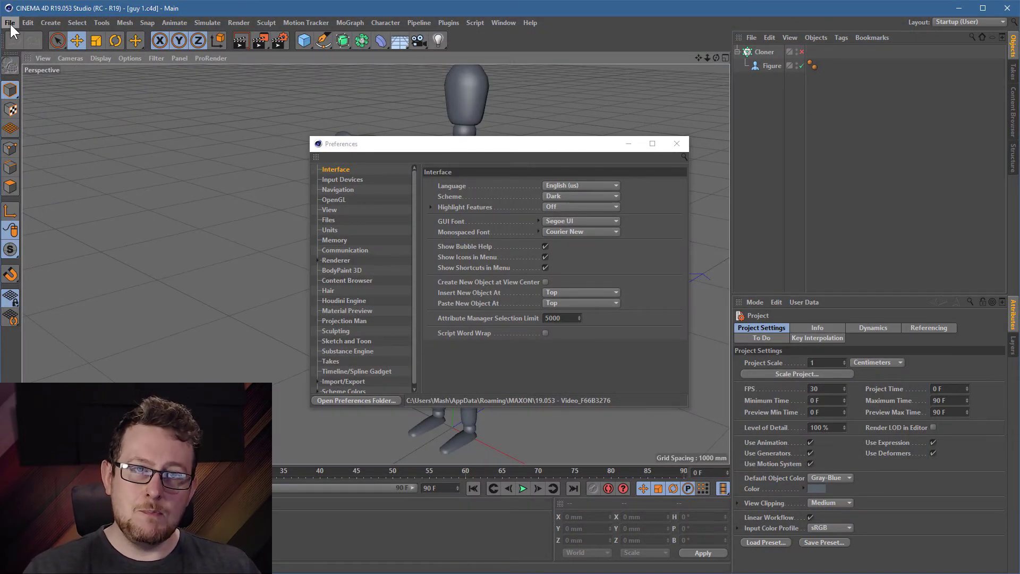
# Save an incremental version of the recovered scene from guy 1.c4d
pyautogui.click(10, 23)
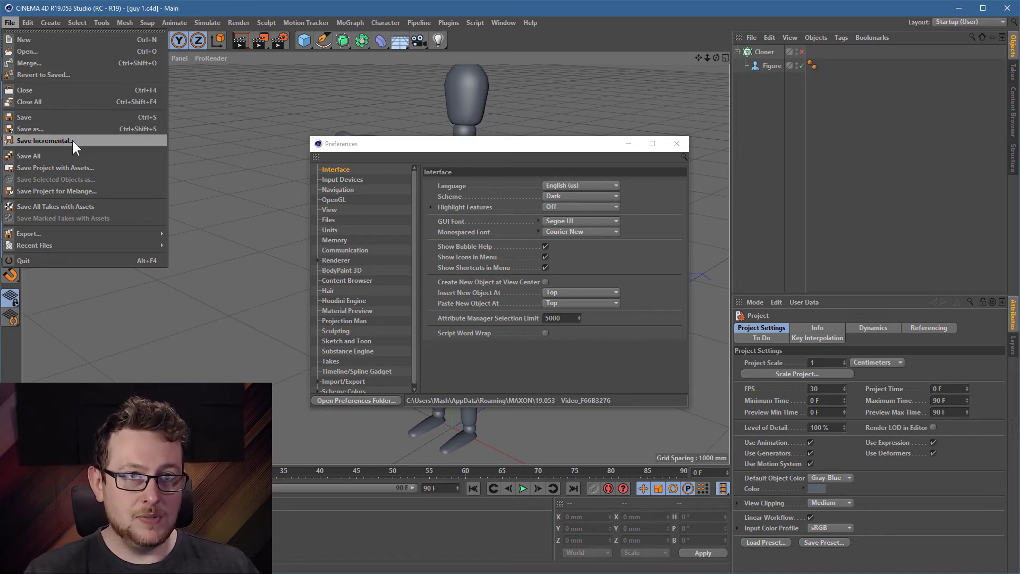
pyautogui.moveTo(127, 23)
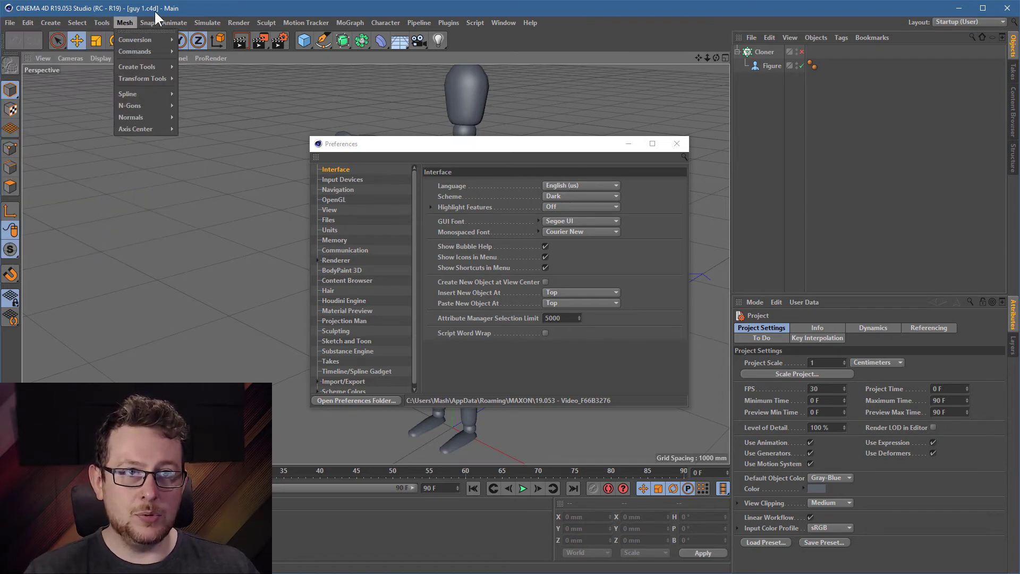
pyautogui.moveTo(10, 23)
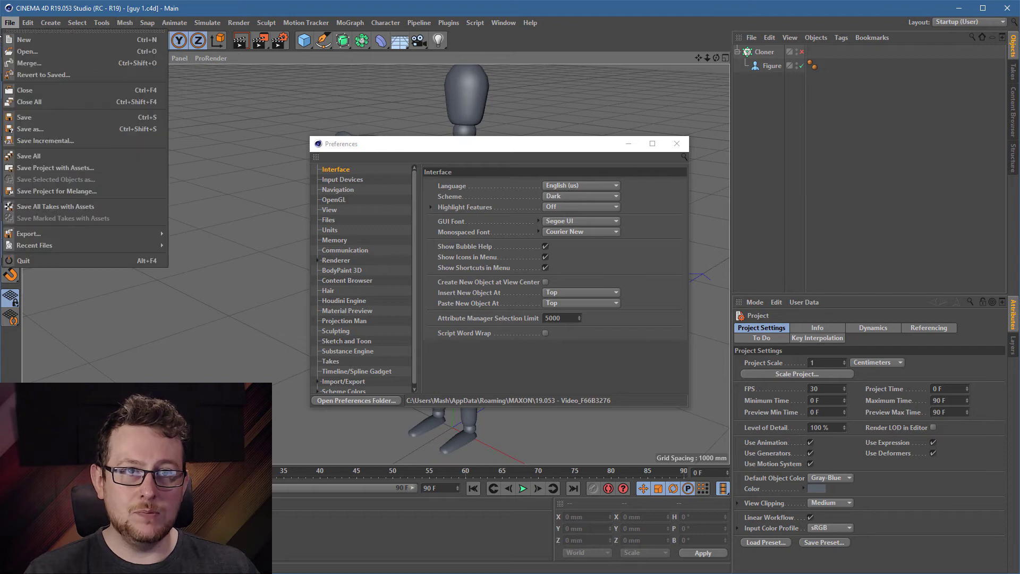
pyautogui.click(84, 141)
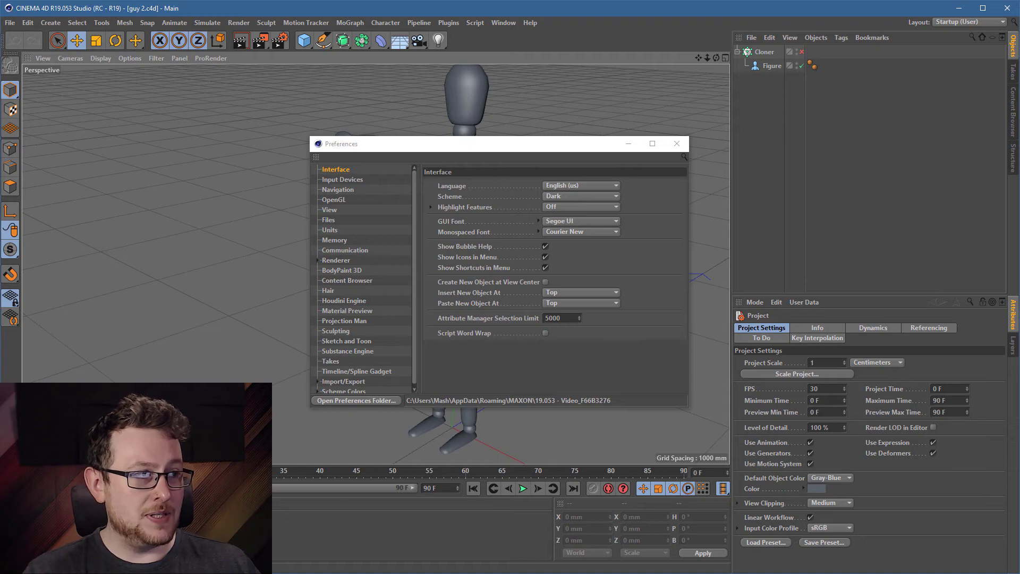
# Show the Desktop folder in File Explorer over the viewport to check the saved scene versions
pyautogui.hotkey('alt', 'Tab')
pyautogui.moveTo(797, 257); pyautogui.dragTo(214, 109)
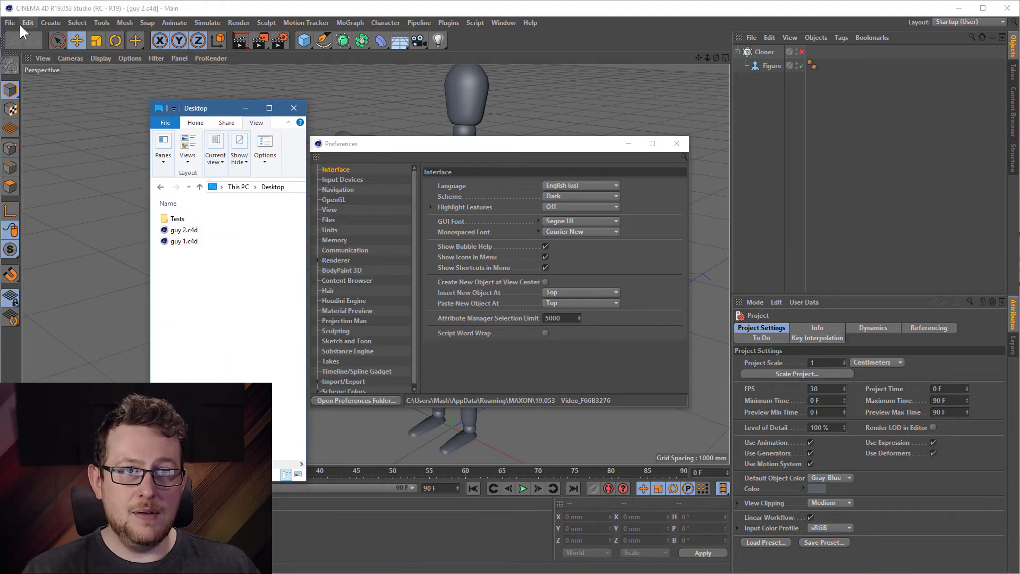
pyautogui.moveTo(210, 108); pyautogui.dragTo(288, 314)
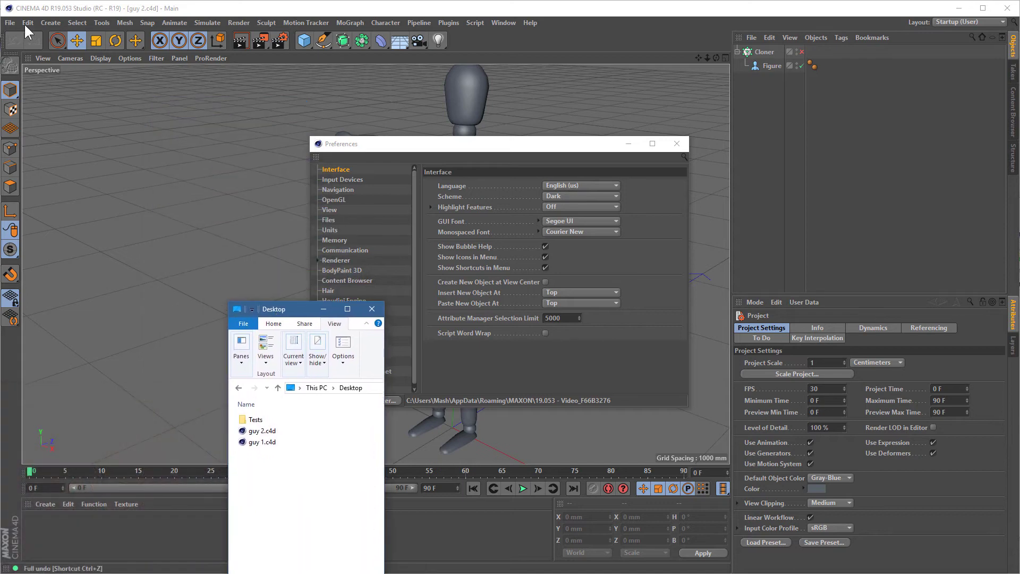
# Save another incremental version of the scene from guy 2.c4d, and close the Desktop folder window after checking it
pyautogui.click(10, 23)
pyautogui.click(79, 139)
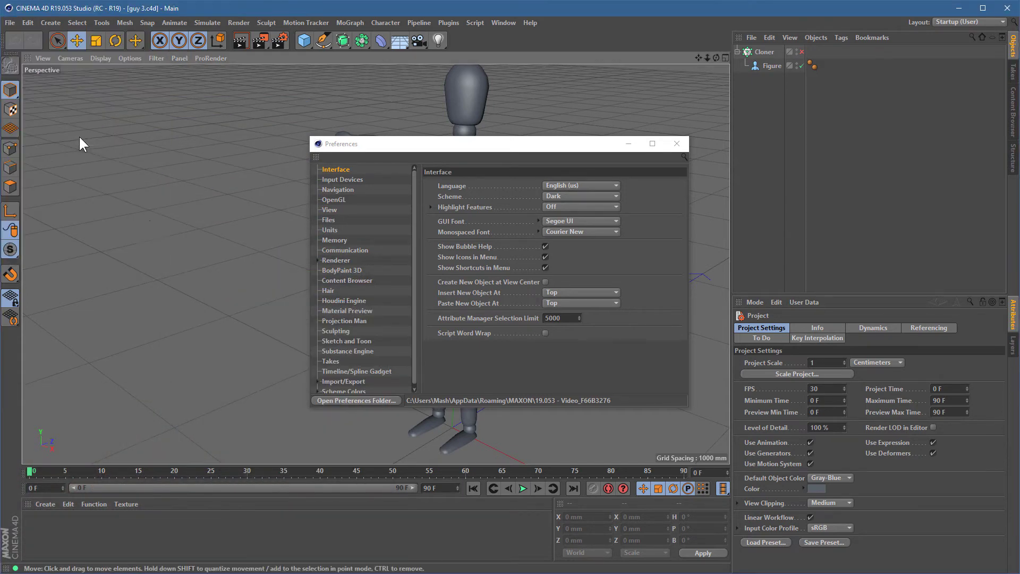
pyautogui.click(265, 564)
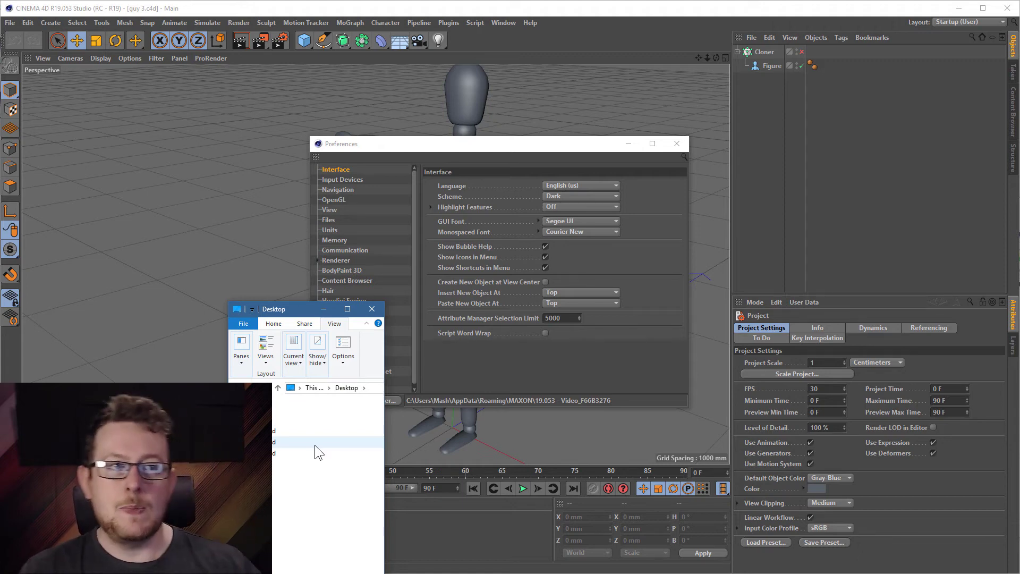
pyautogui.click(372, 309)
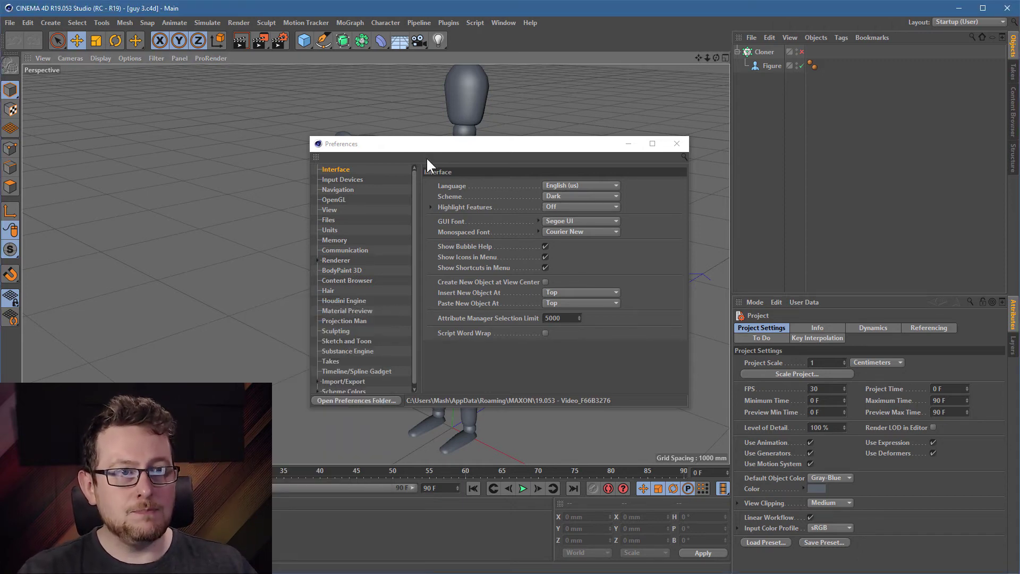
# Display the Files category of the Preferences, and reposition the Preferences window over the viewport
pyautogui.moveTo(426, 150); pyautogui.dragTo(333, 133)
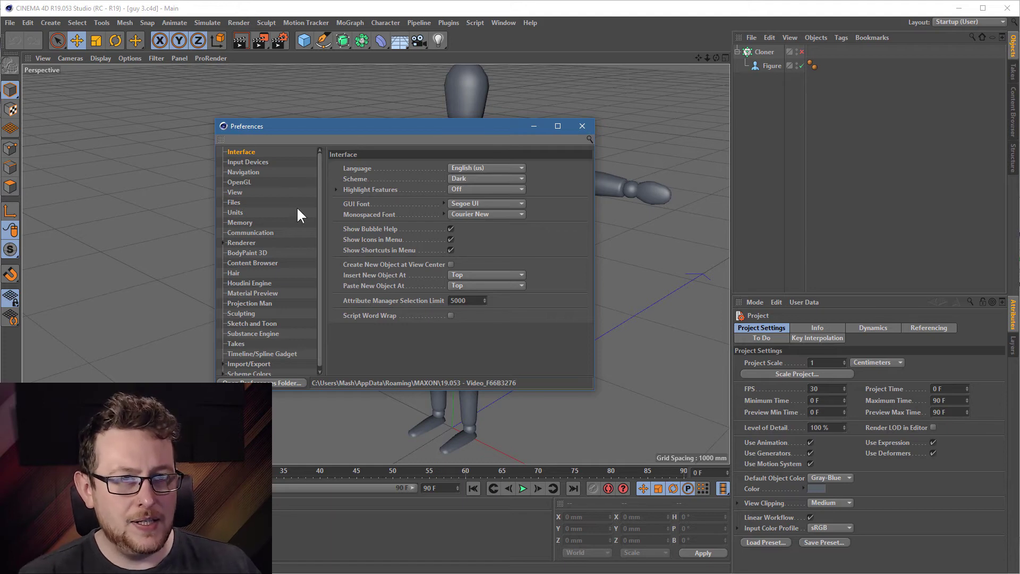
pyautogui.click(234, 203)
pyautogui.moveTo(348, 131); pyautogui.dragTo(272, 113)
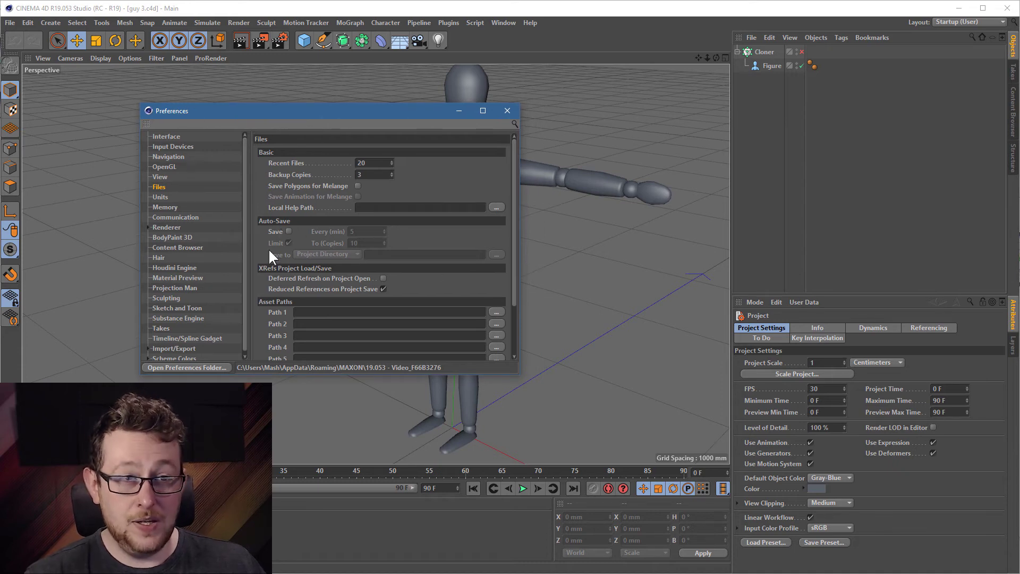
# Turn on Auto-Save in the Files preferences to view its options, and turn it off again
pyautogui.click(287, 231)
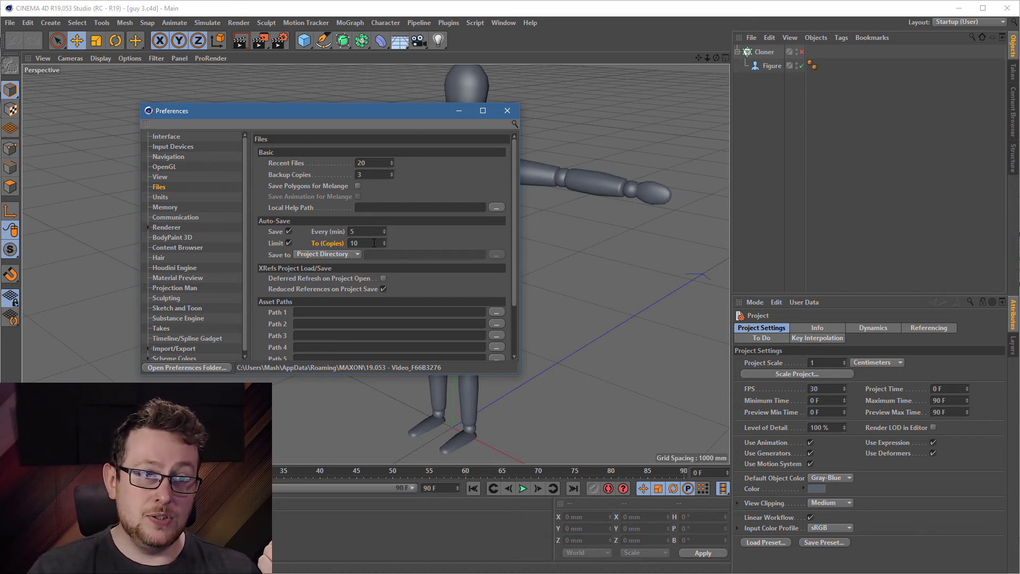
pyautogui.click(289, 231)
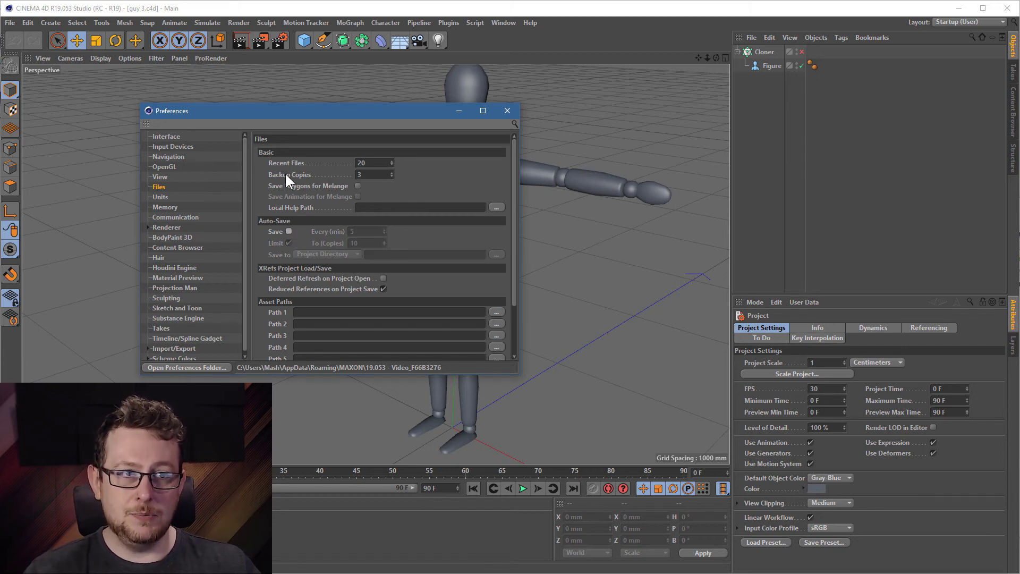
pyautogui.click(286, 175)
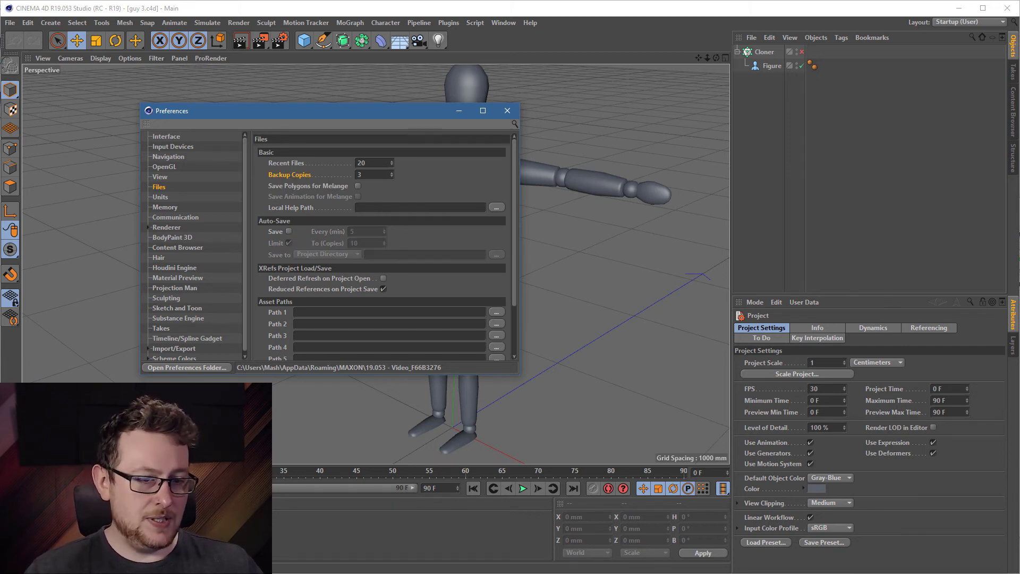
# Close the _bugreports folder window, and open the Desktop folder in a new File Explorer window
pyautogui.hotkey('alt', 'Tab')
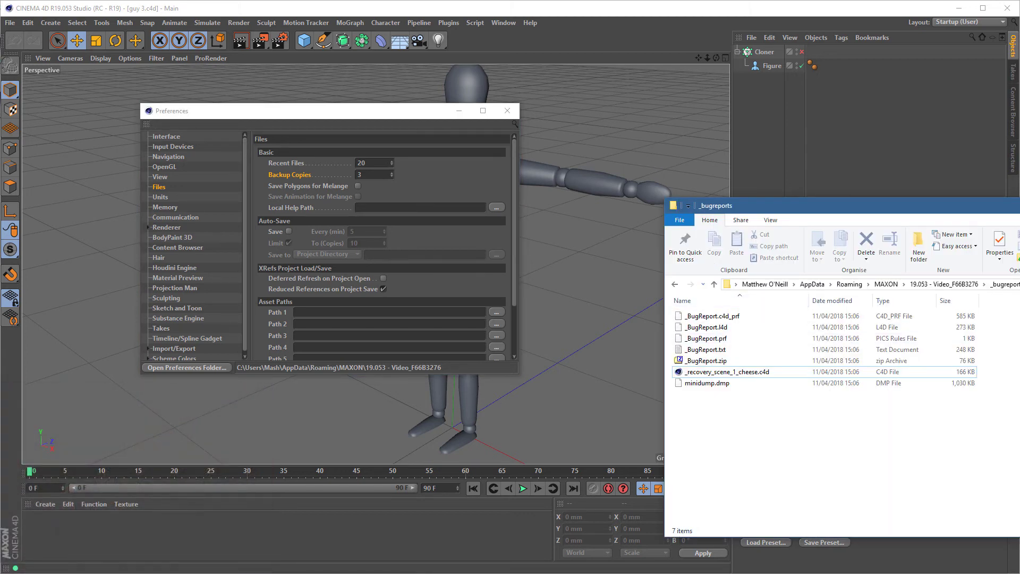
pyautogui.hotkey('alt', 'F4')
pyautogui.press('super+e')
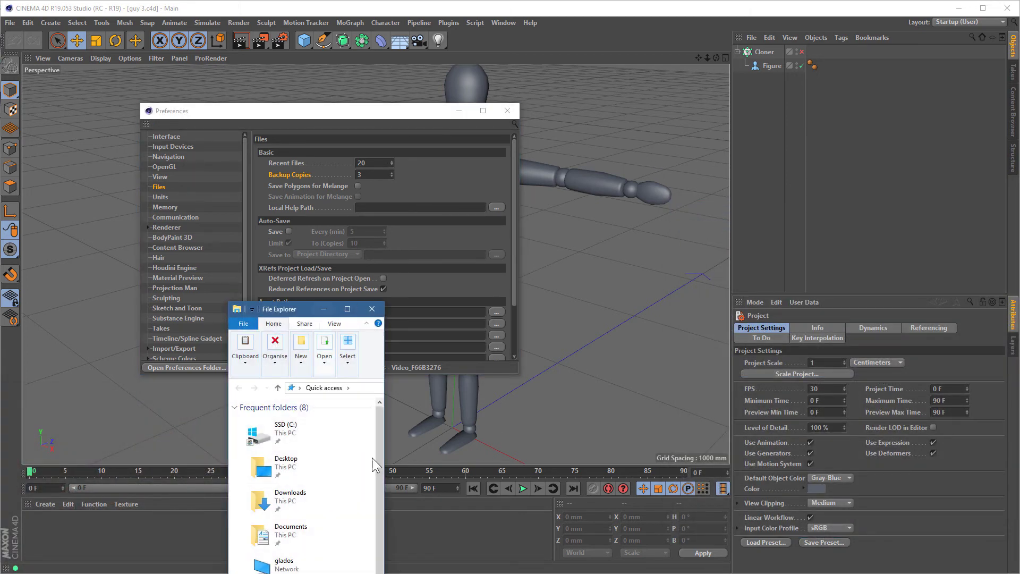
pyautogui.doubleClick(304, 468)
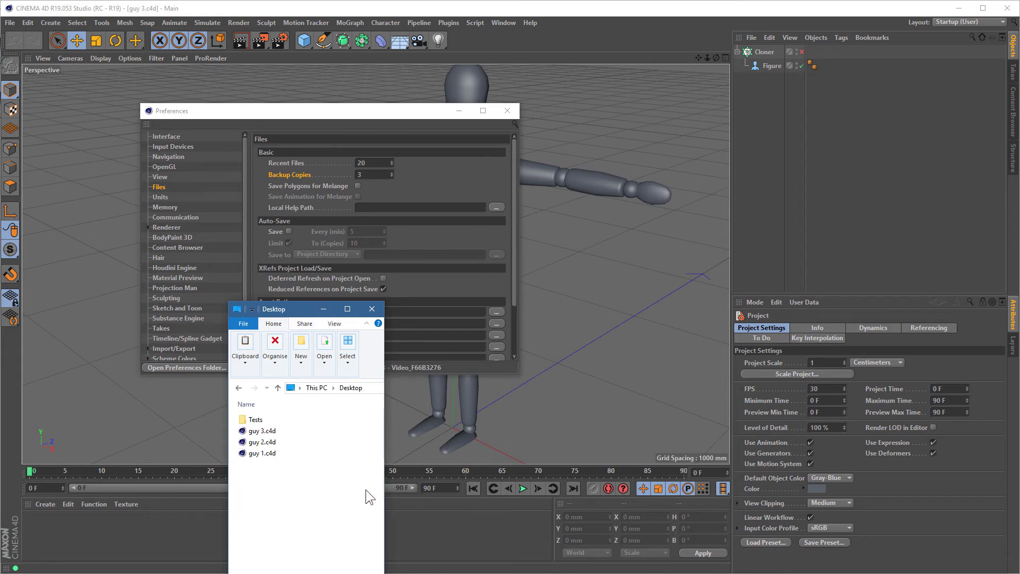
# Delete guy 1.c4d and guy 2.c4d from the Desktop folder, and move the folder window away from the Preferences
pyautogui.click(299, 444)
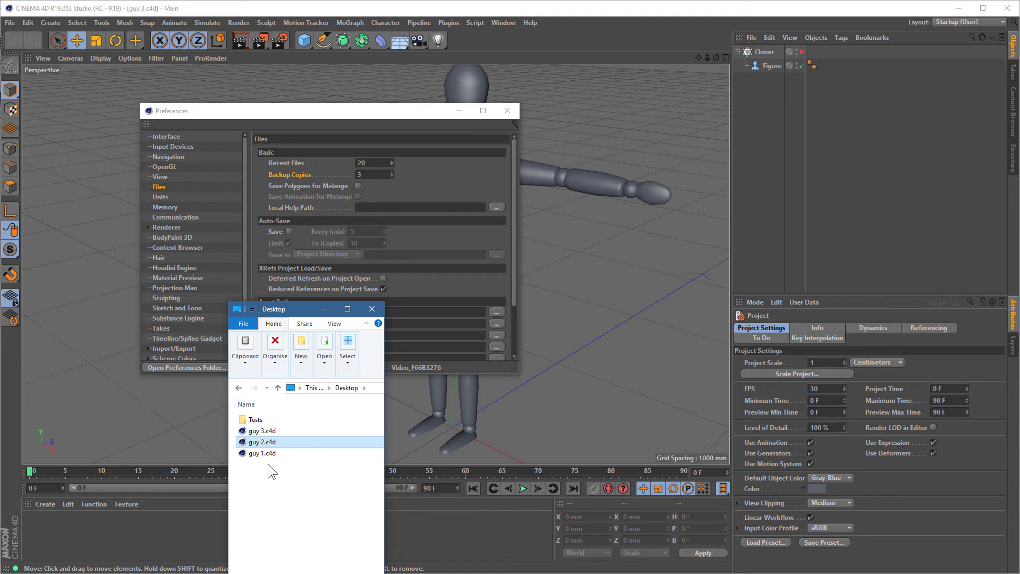
pyautogui.moveTo(275, 516); pyautogui.dragTo(260, 441)
pyautogui.press('Delete')
pyautogui.moveTo(286, 305); pyautogui.dragTo(474, 433)
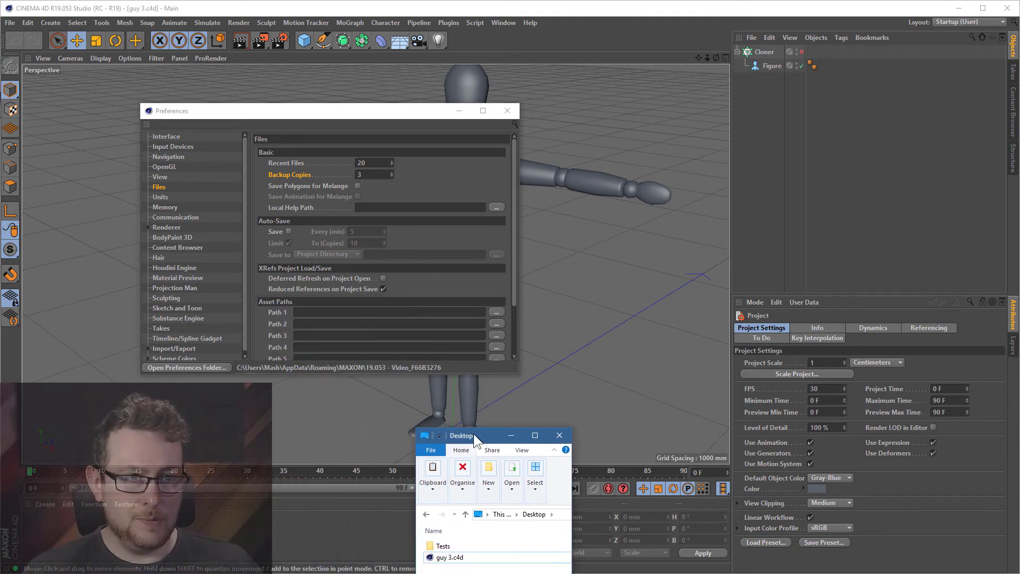
# Set Backup Copies in the Files preferences to 0, and return it to 3
pyautogui.click(293, 172)
pyautogui.doubleClick(381, 175)
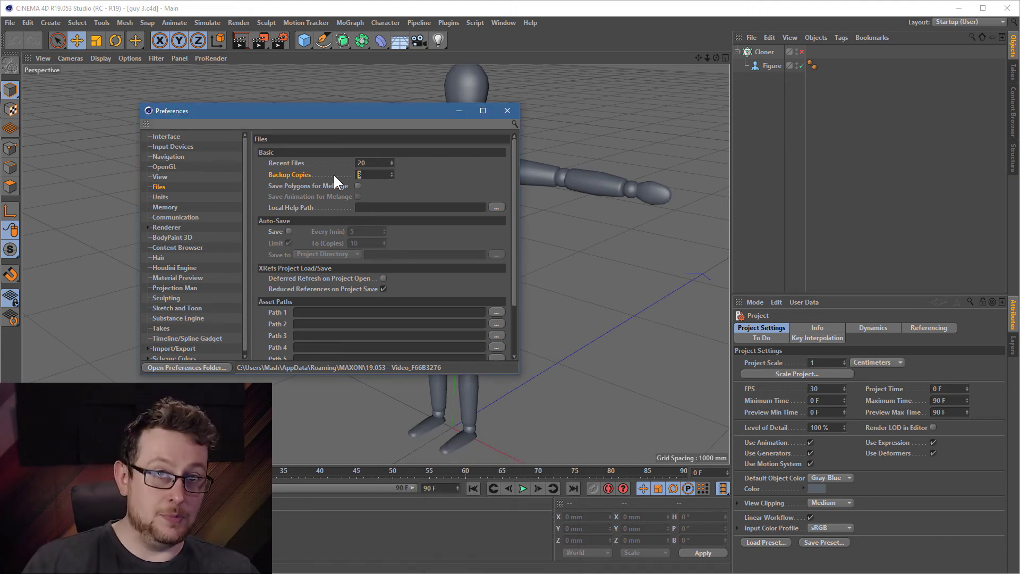
pyautogui.write('0')
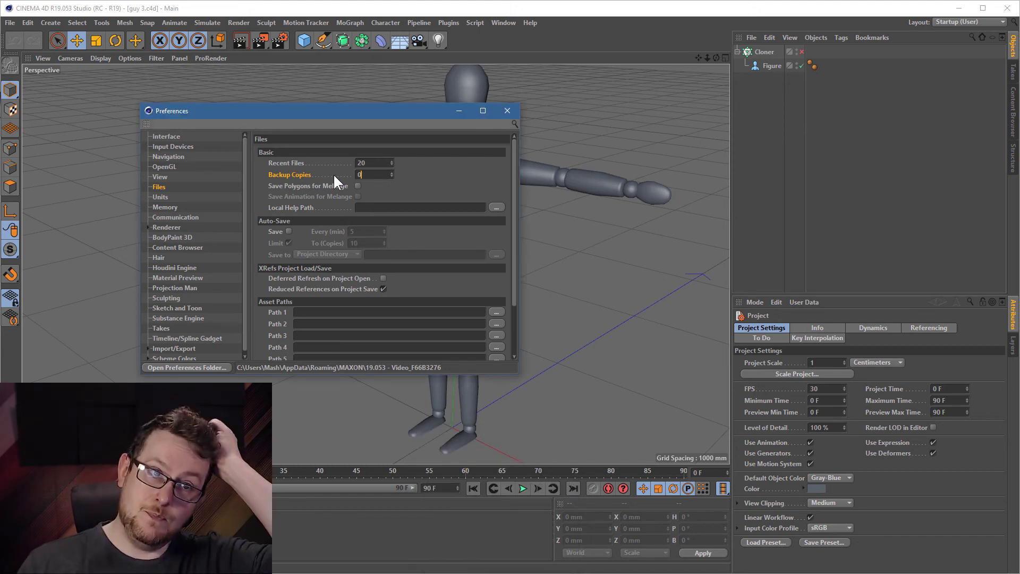
pyautogui.press('BackSpace')
pyautogui.write('3')
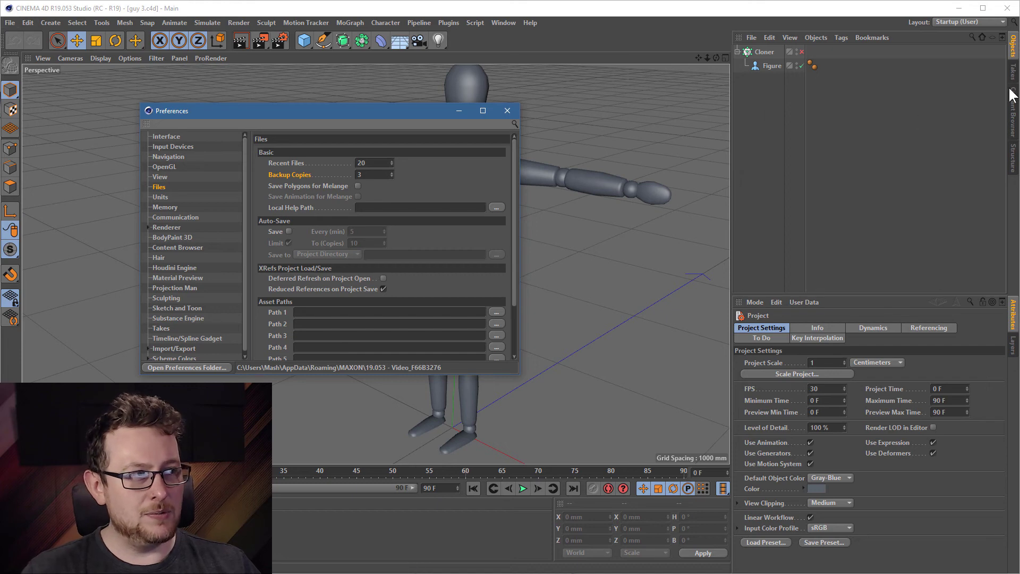
# Browse in the Content Browser through the computer's user folders to the Desktop folder
pyautogui.click(1013, 112)
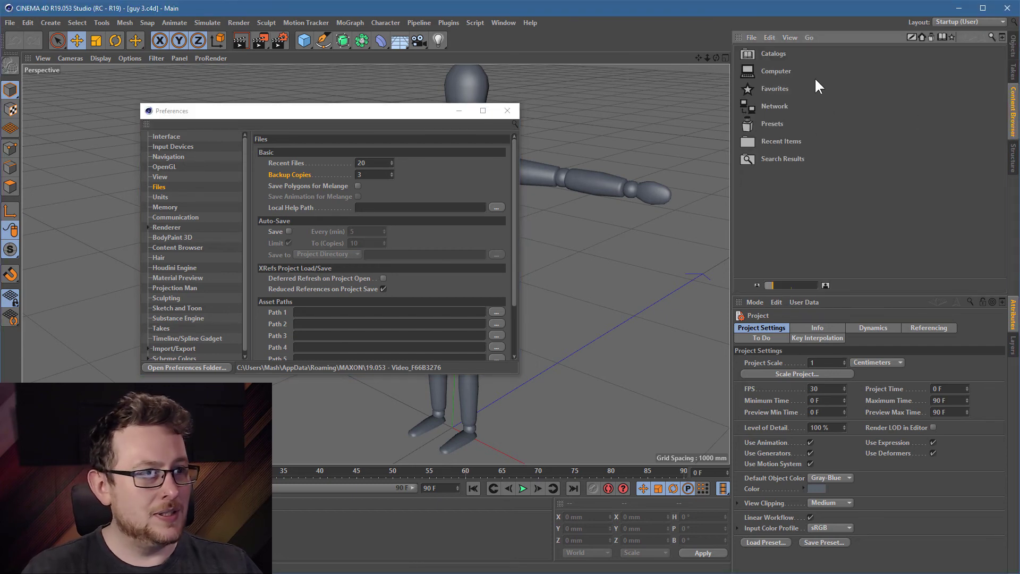
pyautogui.doubleClick(781, 70)
pyautogui.doubleClick(770, 56)
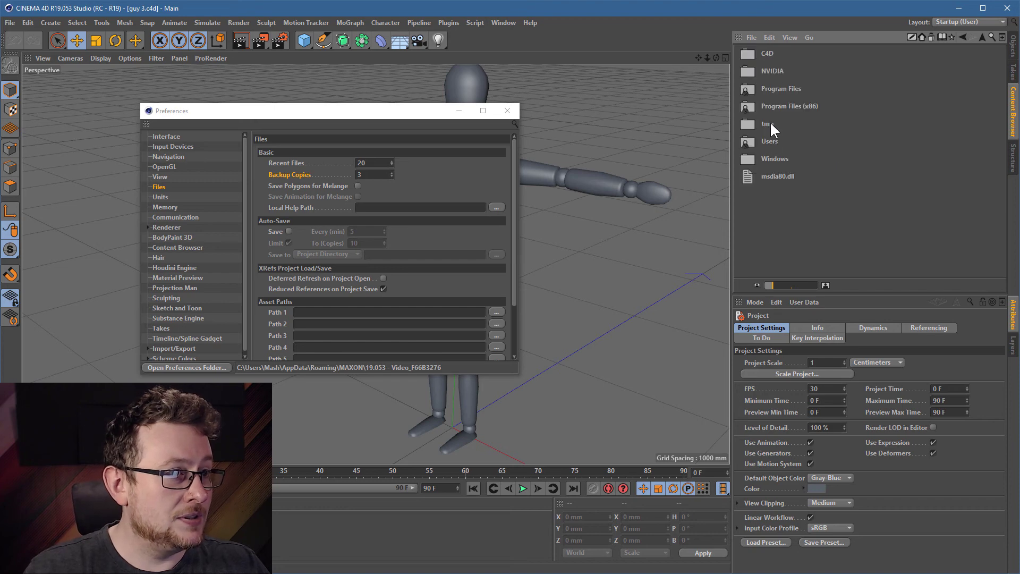
pyautogui.doubleClick(774, 139)
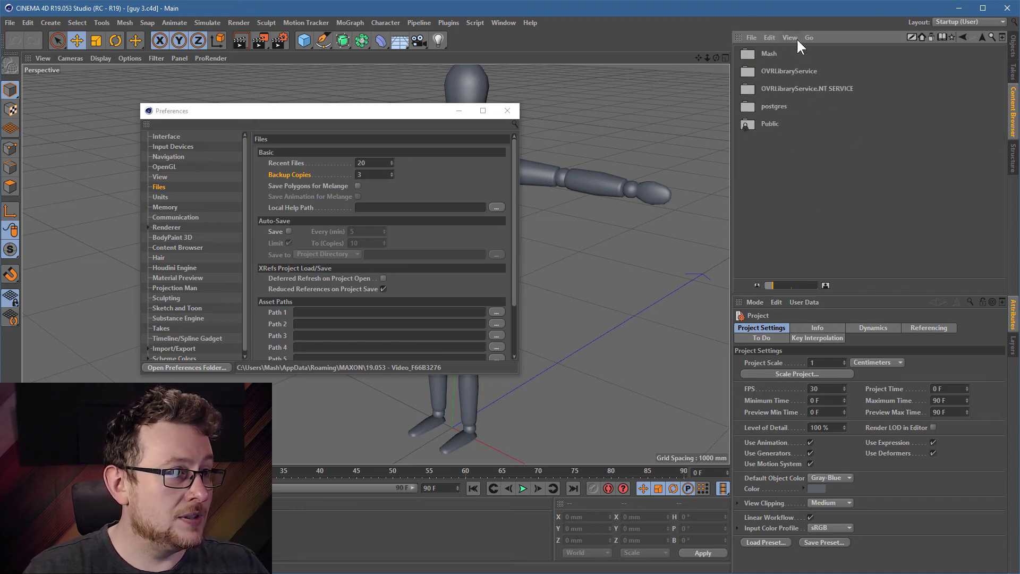
pyautogui.doubleClick(773, 53)
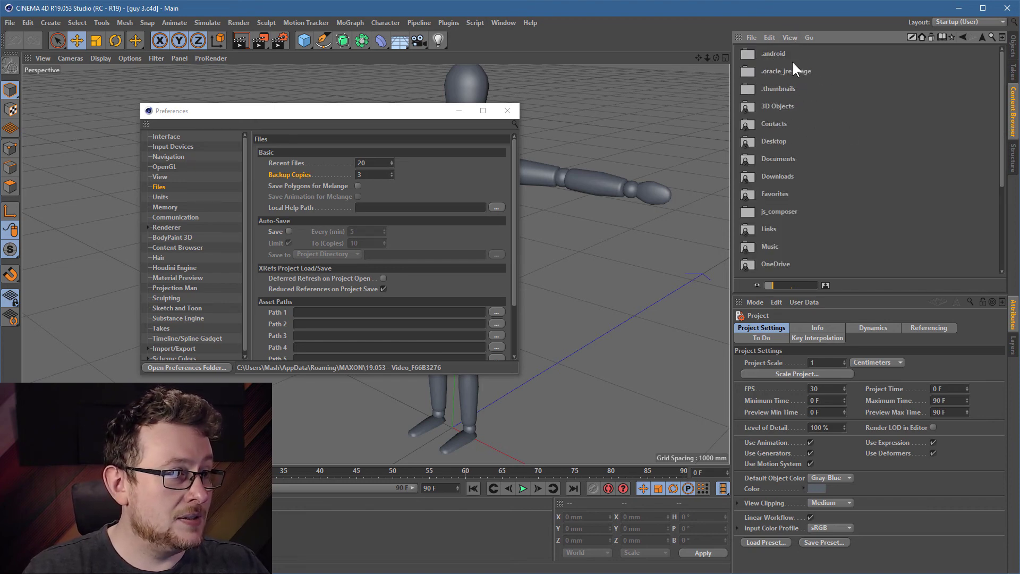
pyautogui.doubleClick(779, 139)
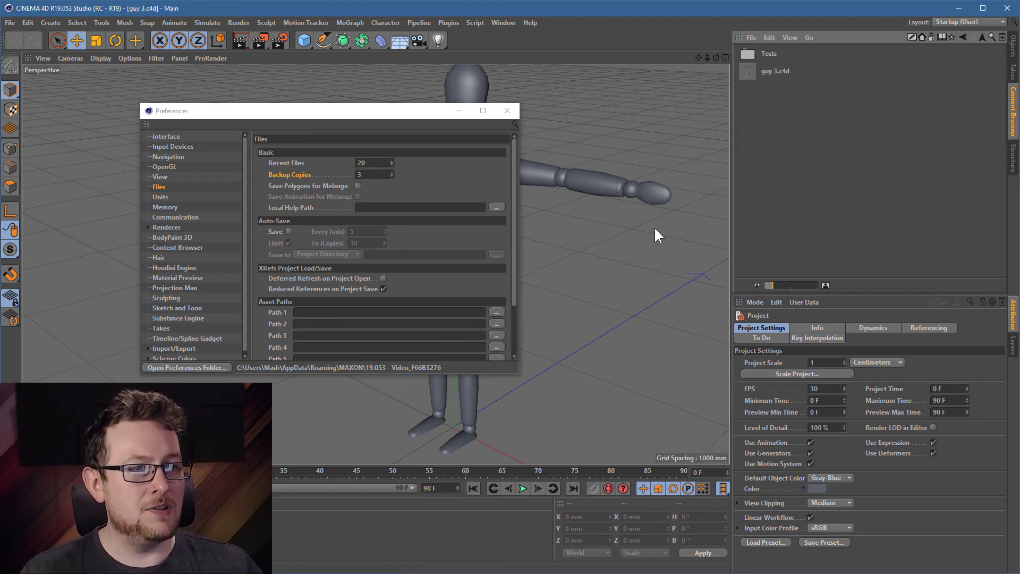
# Save the scene over guy 3.c4d four times in a row to generate backup copies on the Desktop
pyautogui.click(11, 27)
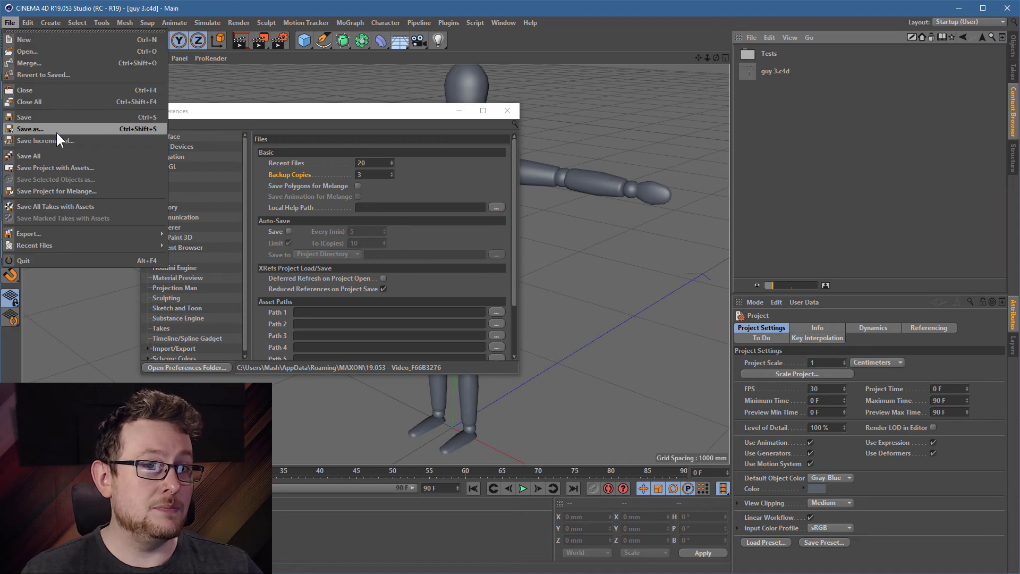
pyautogui.click(57, 117)
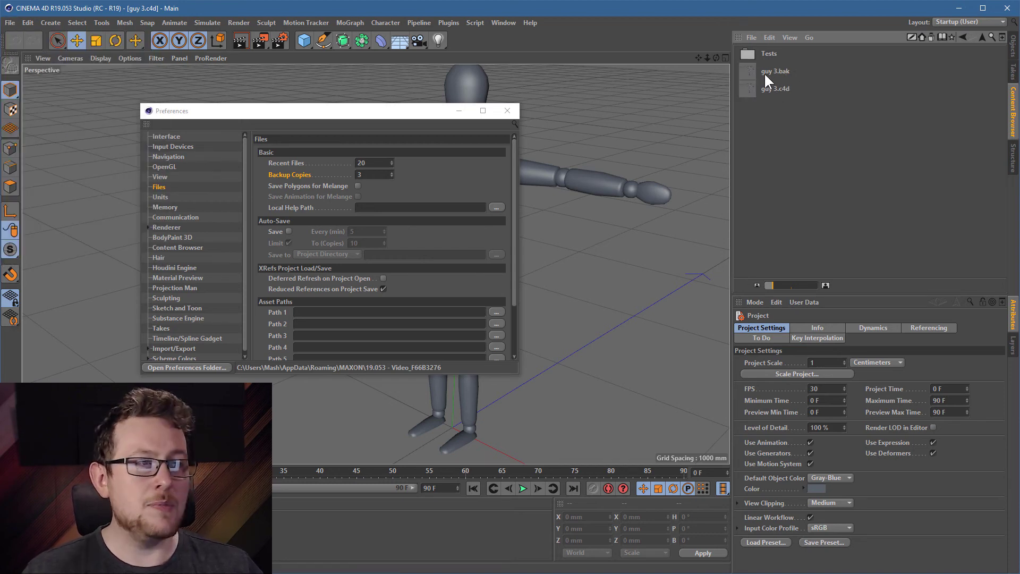
pyautogui.click(8, 23)
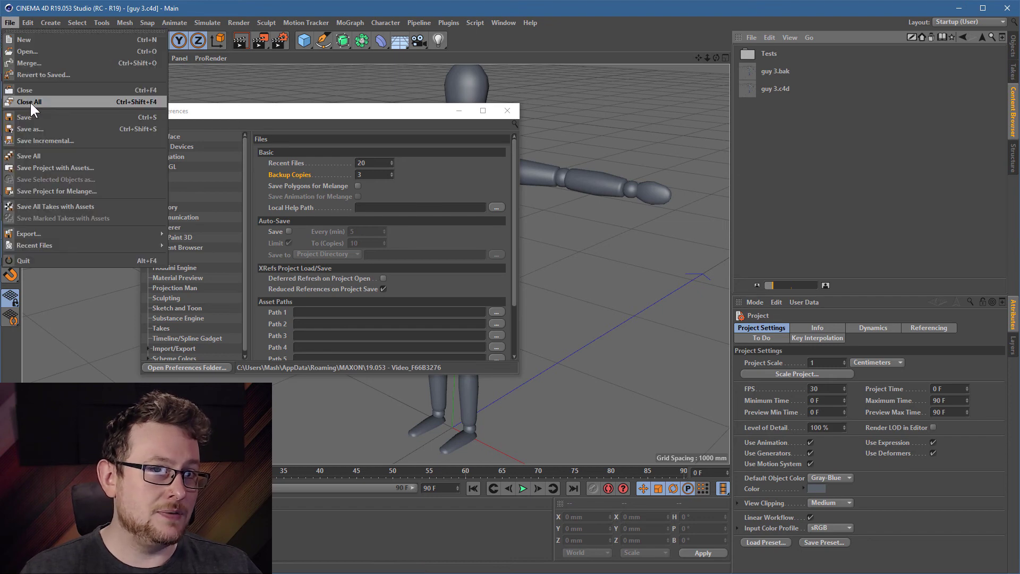
pyautogui.click(37, 114)
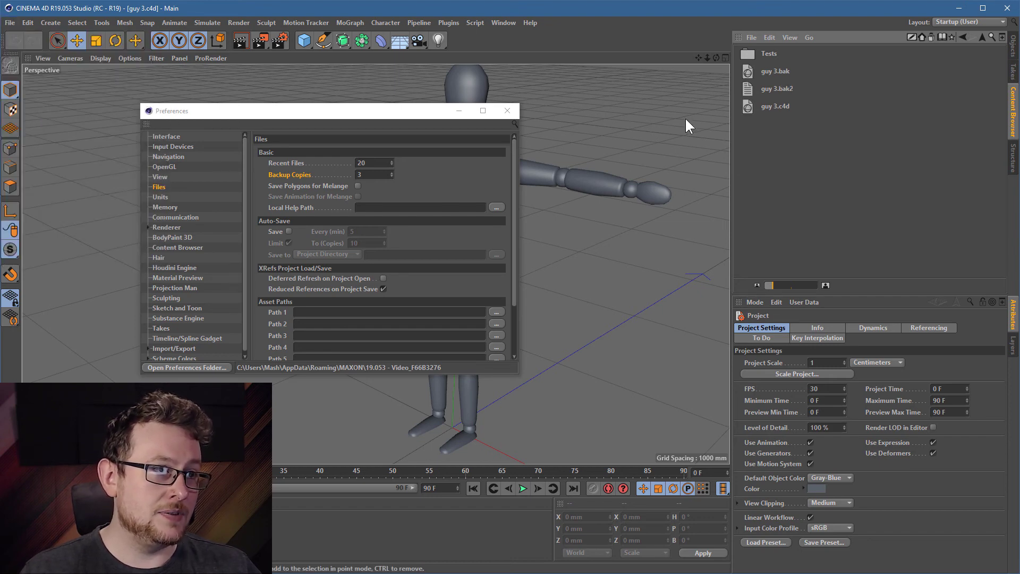
pyautogui.click(9, 24)
pyautogui.click(33, 116)
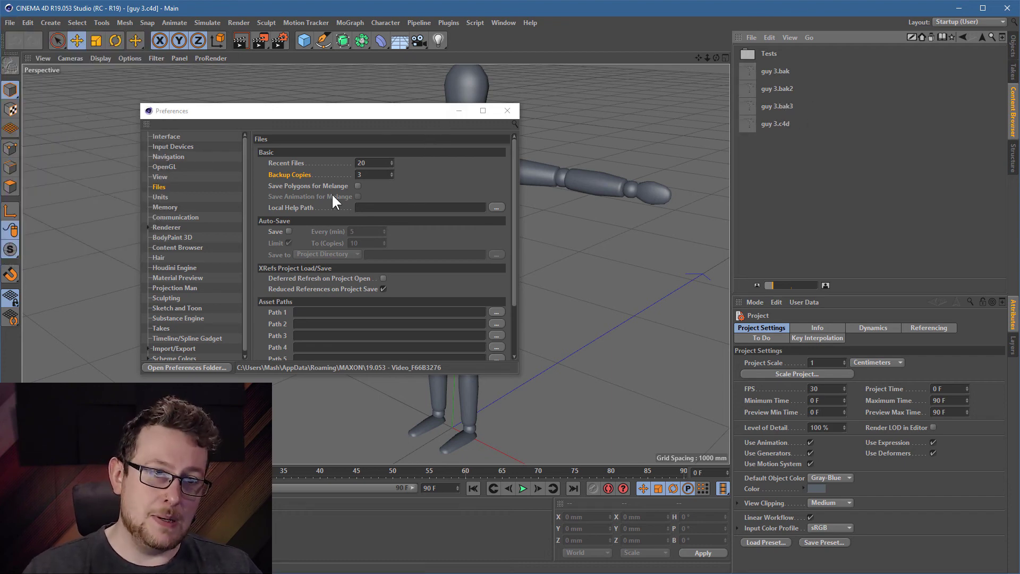
pyautogui.click(10, 23)
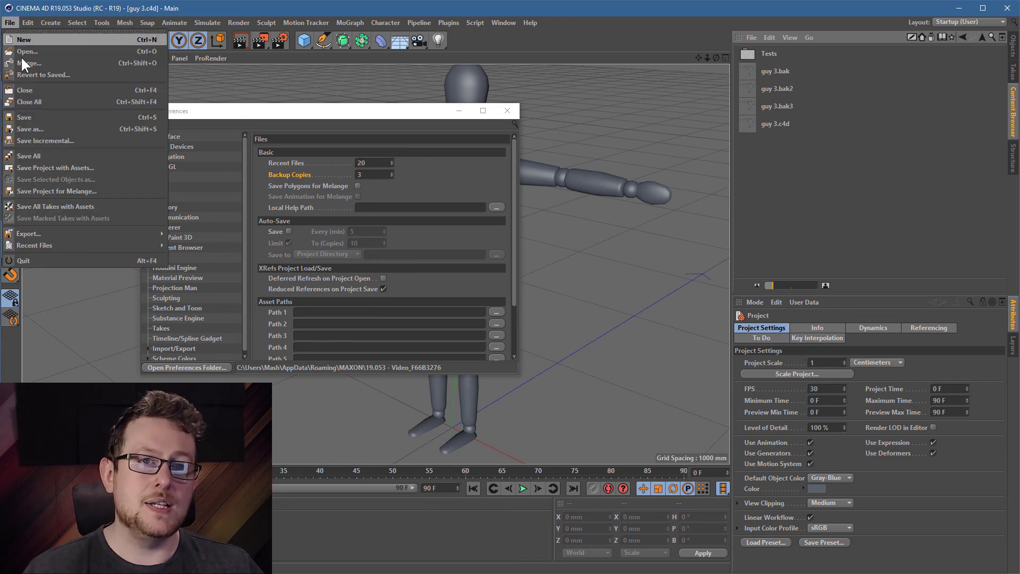
pyautogui.click(35, 116)
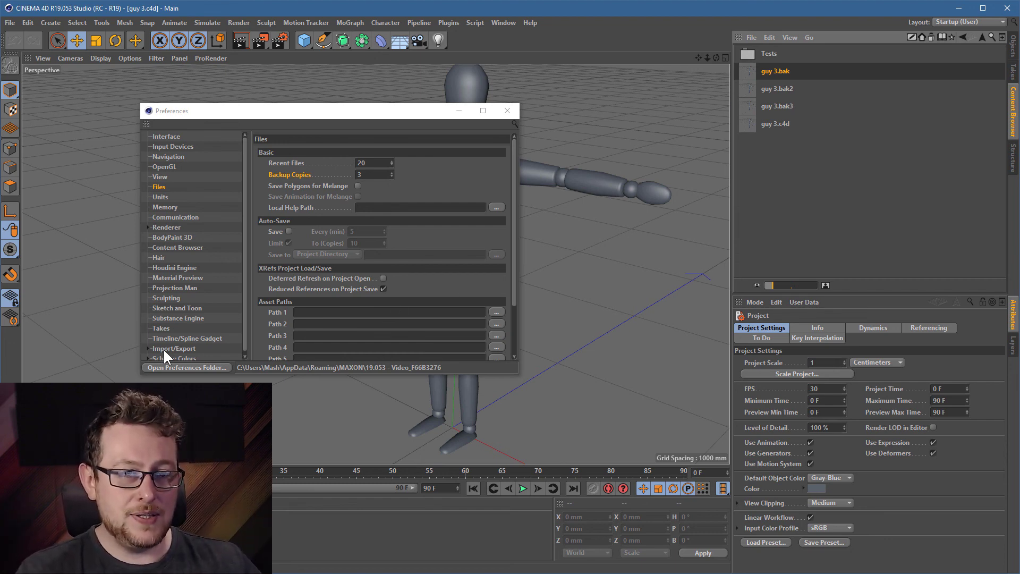
# Open the preferences folder from the Preferences, widen its window, and locate _recovery_scene_1_cheese.c4d in the _bugreports folder
pyautogui.click(187, 368)
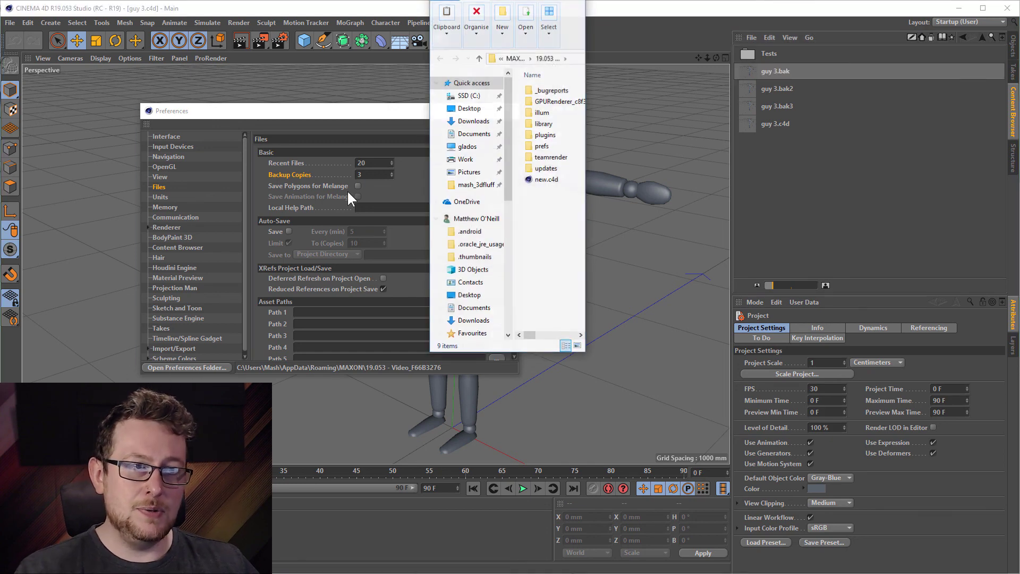
pyautogui.moveTo(505, 8); pyautogui.dragTo(333, 65)
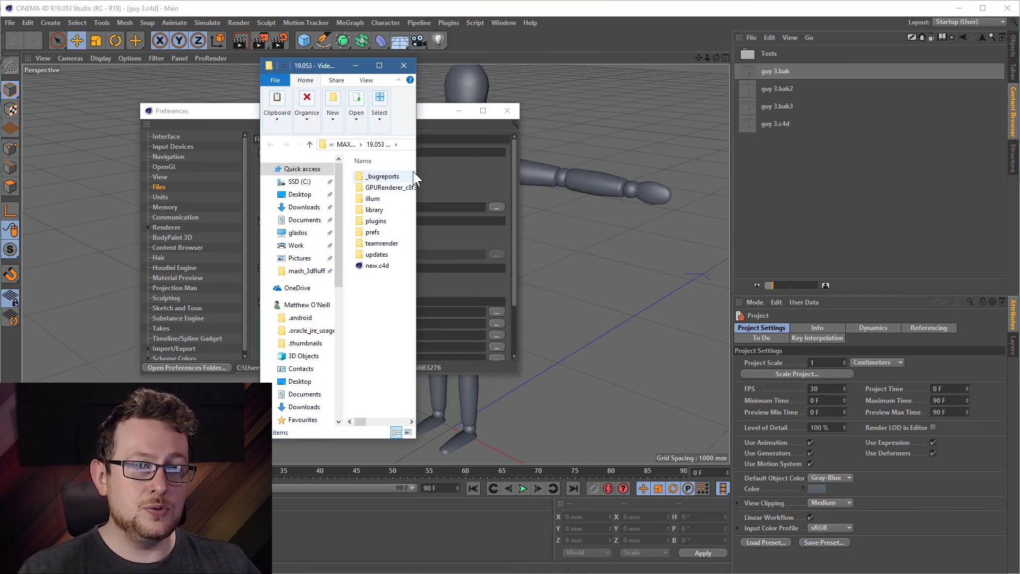
pyautogui.moveTo(416, 172); pyautogui.dragTo(478, 175)
pyautogui.doubleClick(382, 178)
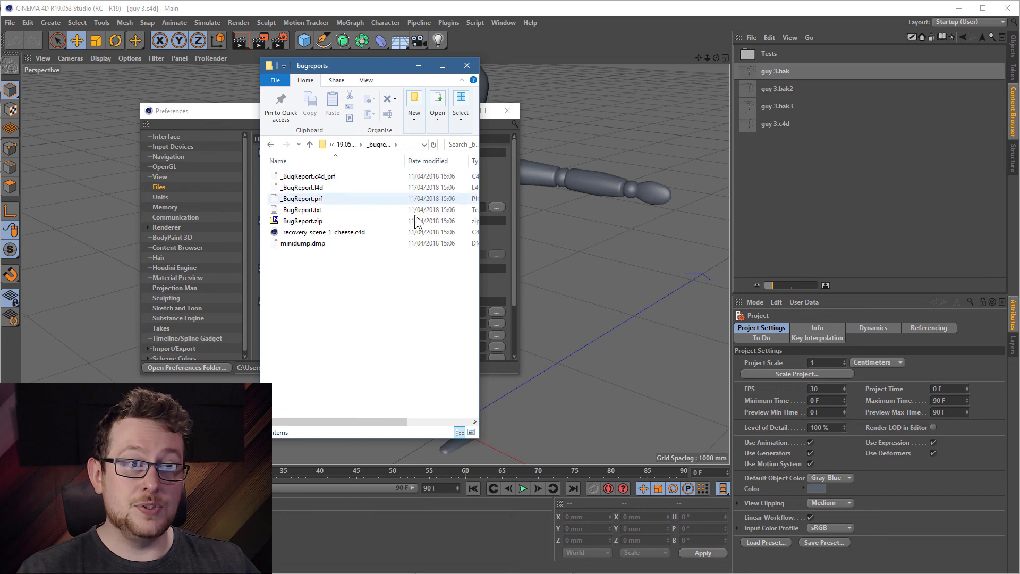
pyautogui.click(304, 234)
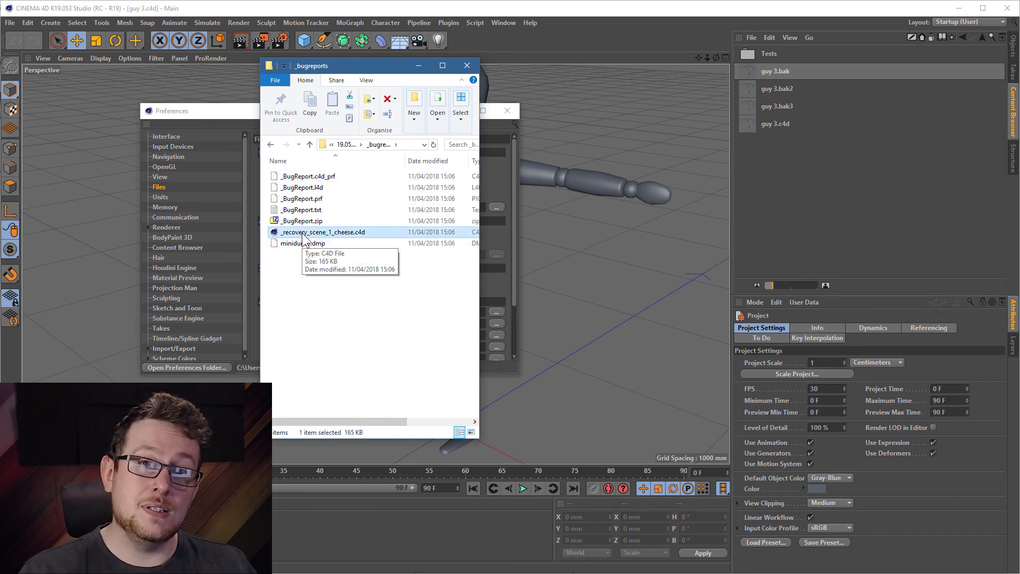